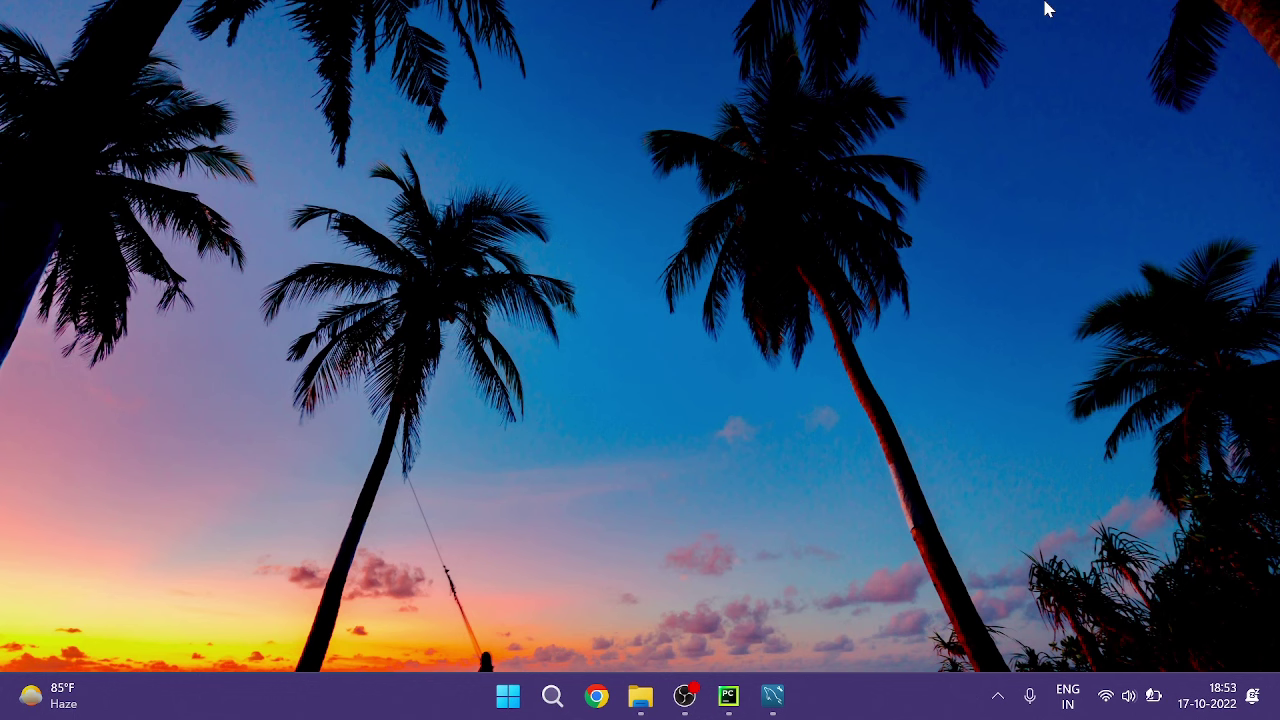
Find Command Prompt with the search term "cmd" and run it as administrator.
click(561, 705)
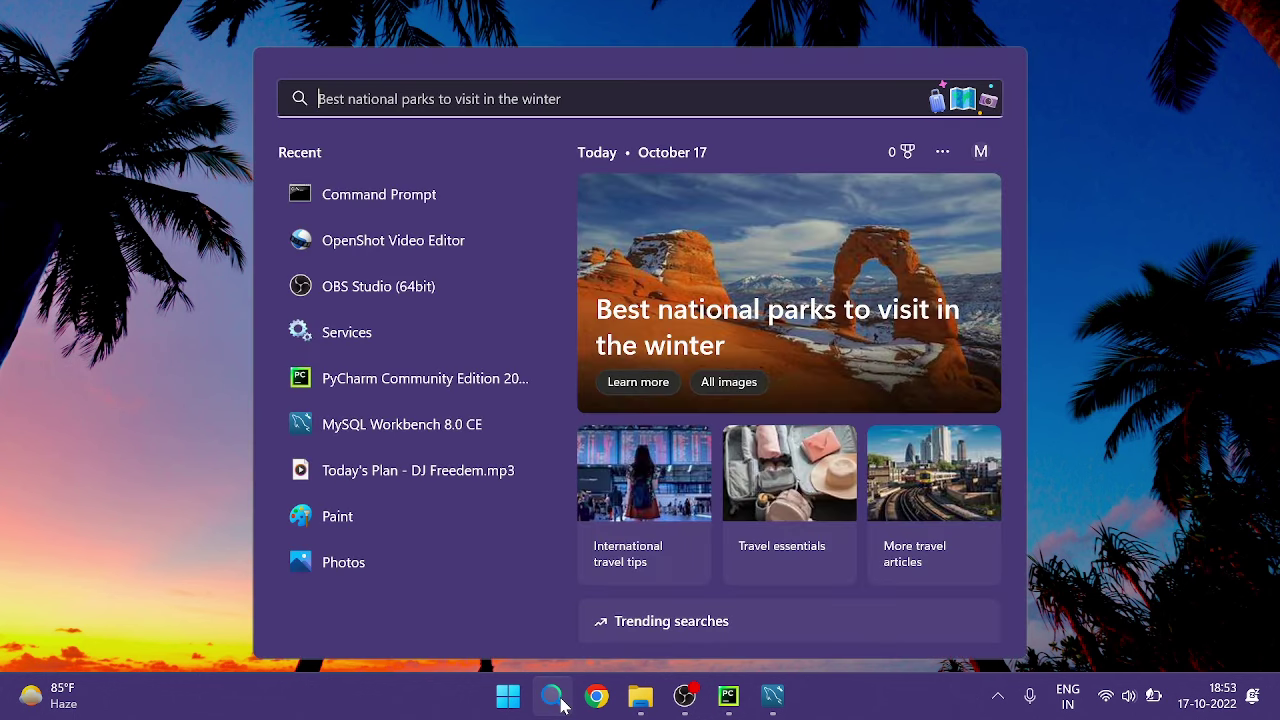
text(cmd)
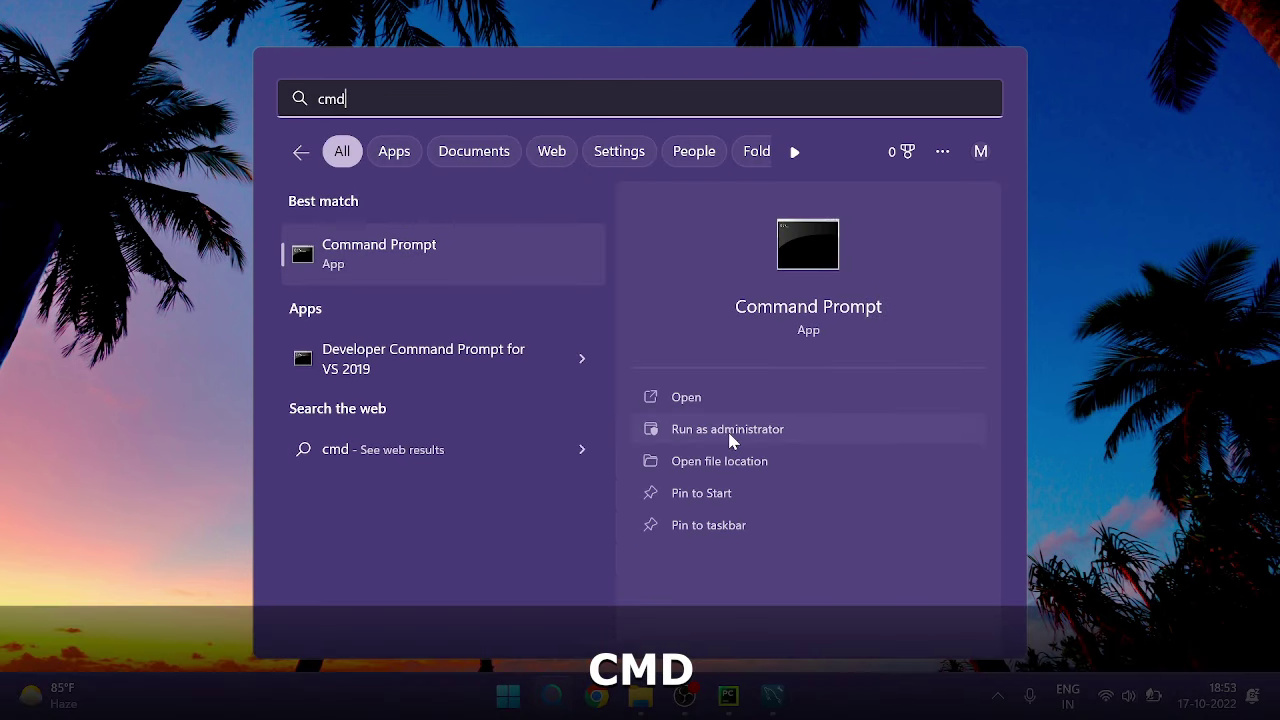
click(727, 429)
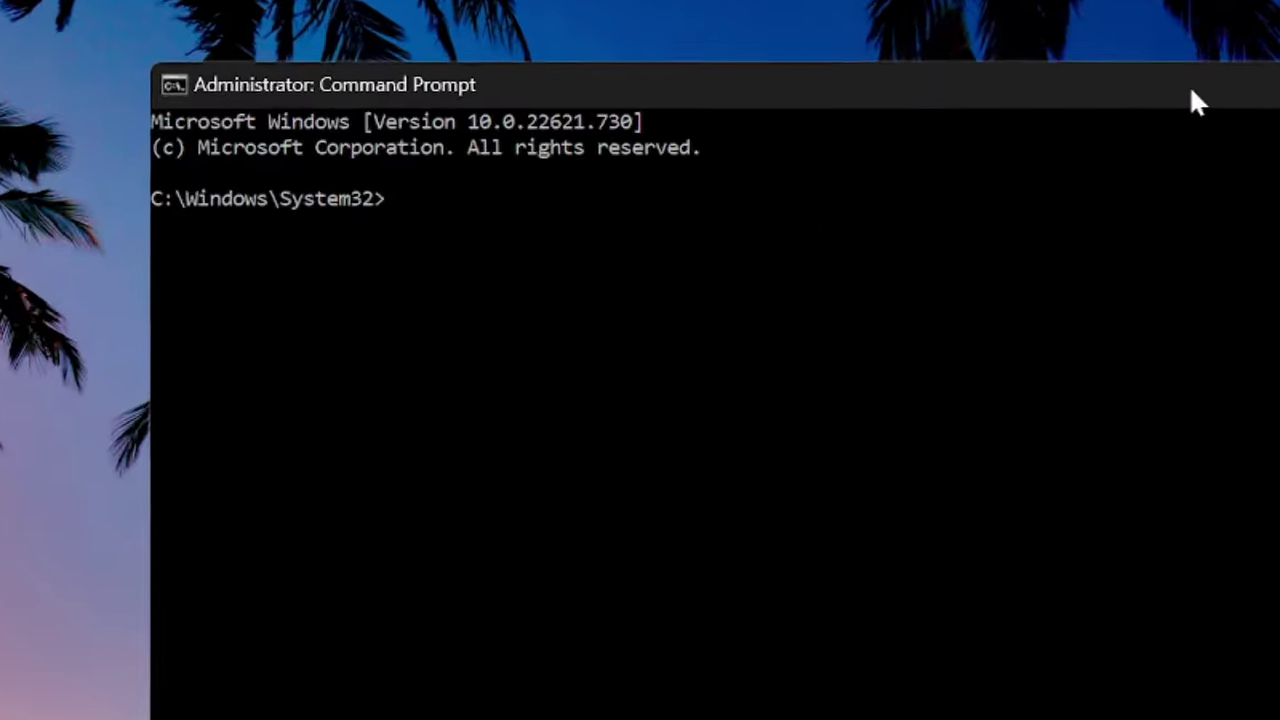
Run the system file scan with the command sfc /scannow, and minimize the Command Prompt window.
text(sf)
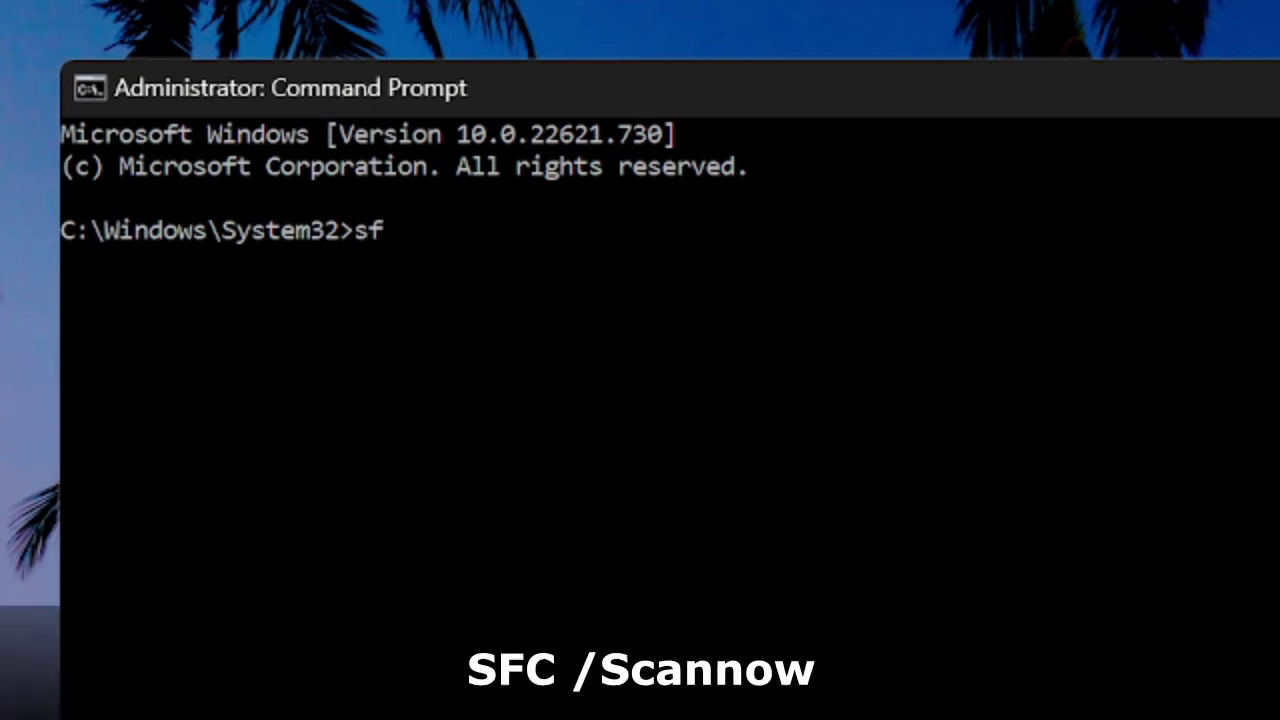
text(c /sca)
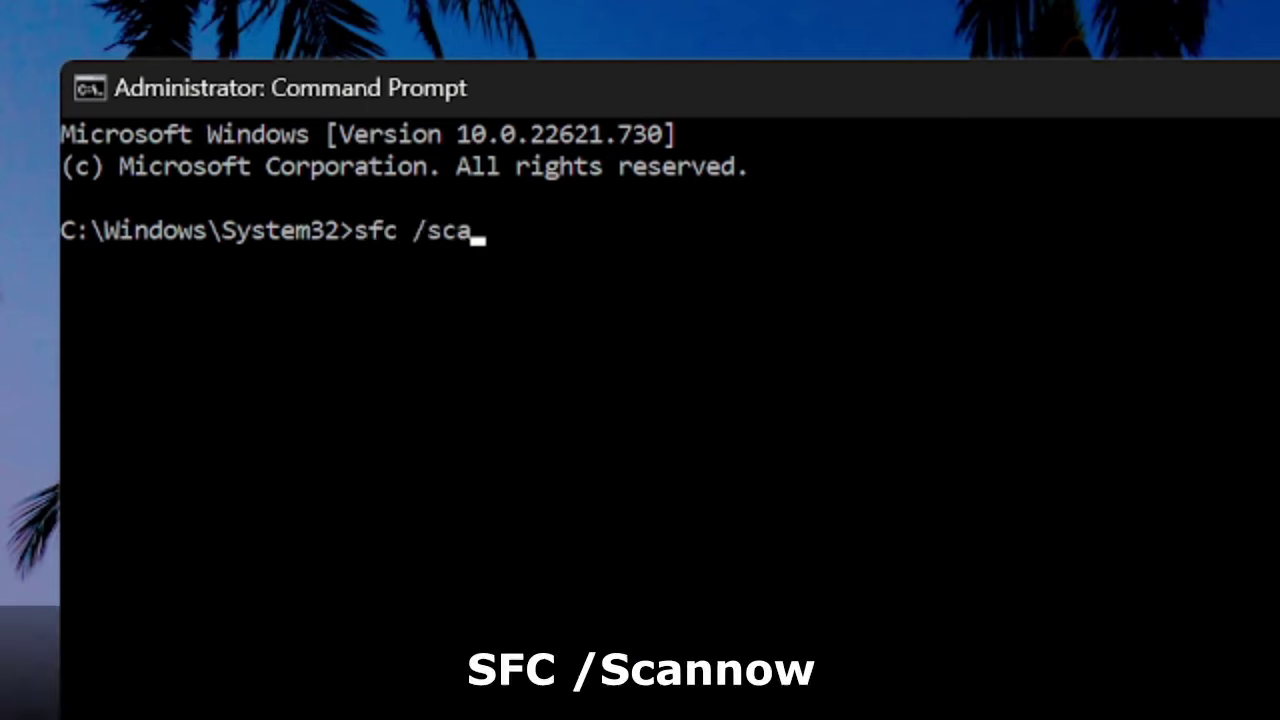
text(nnow)
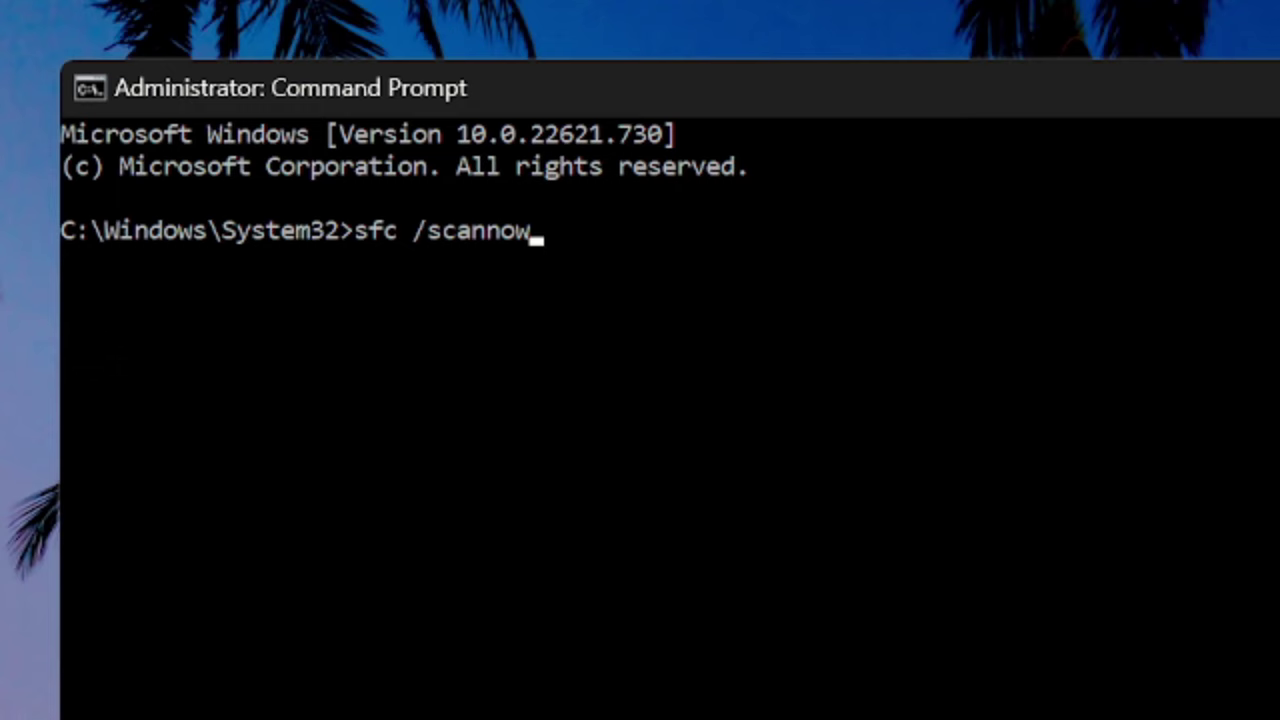
key(Return)
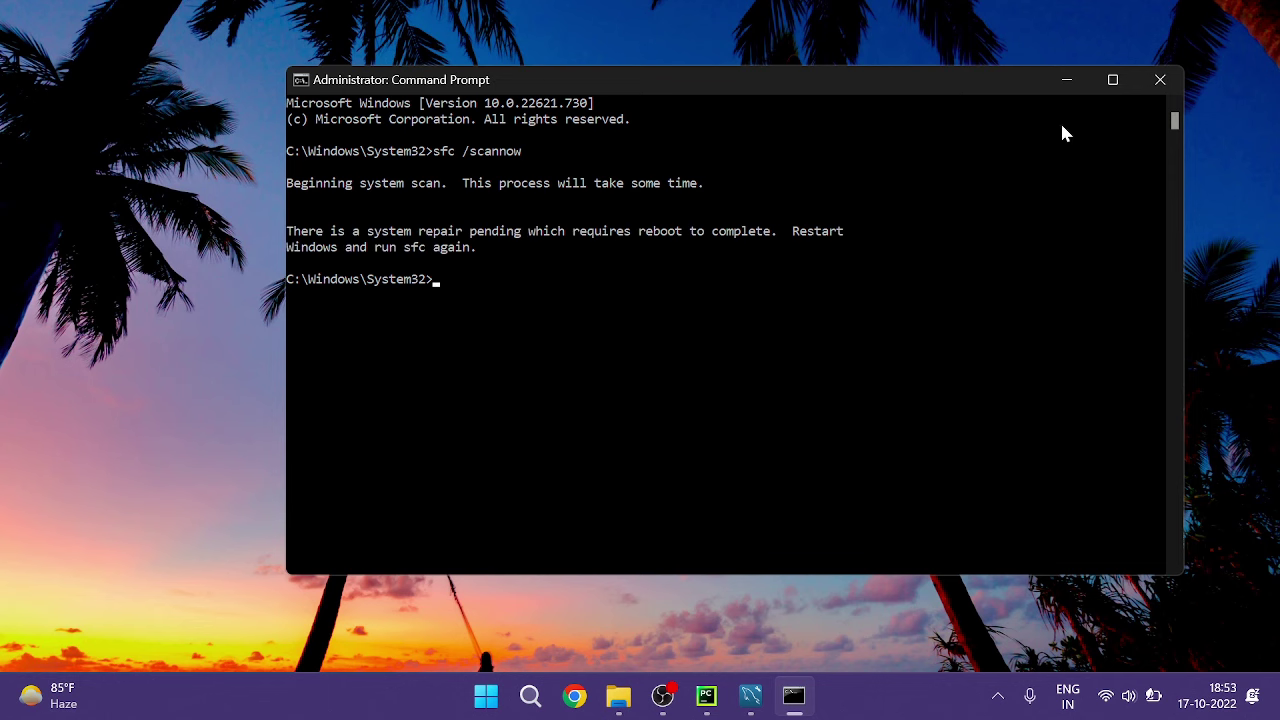
click(1068, 81)
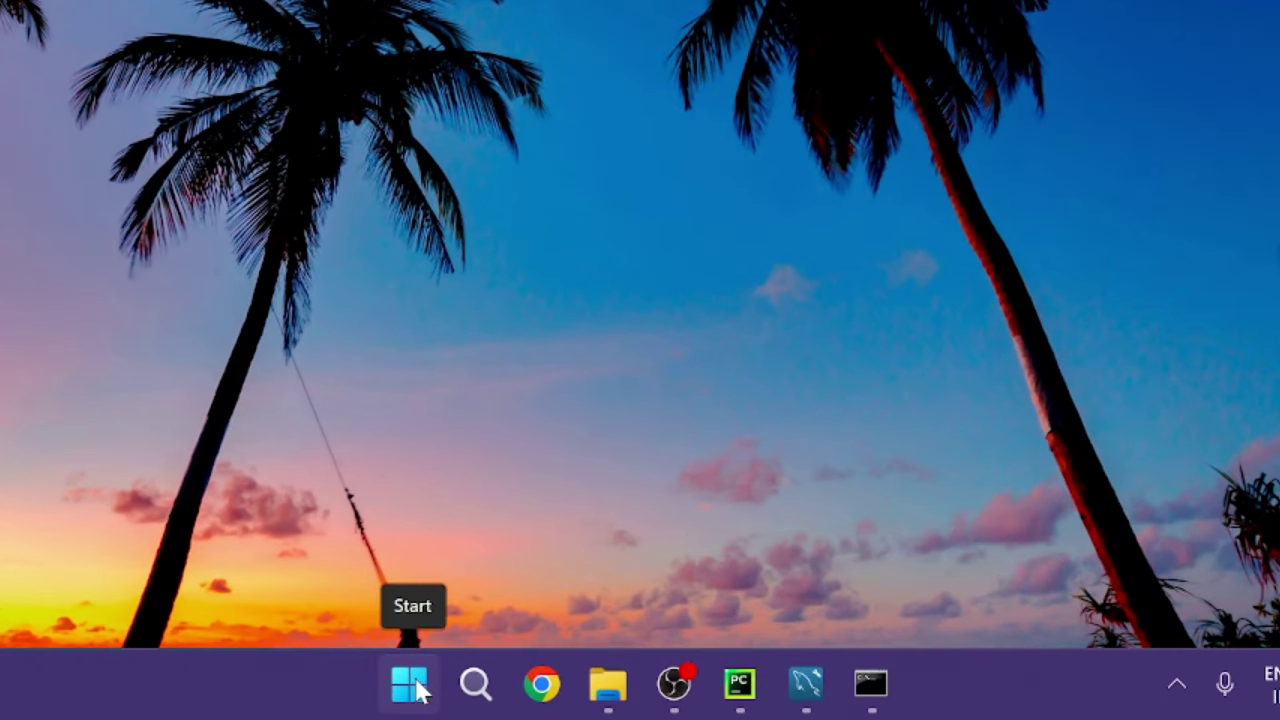
Open Device Manager and move its window towards the middle of the desktop.
right_click(420, 690)
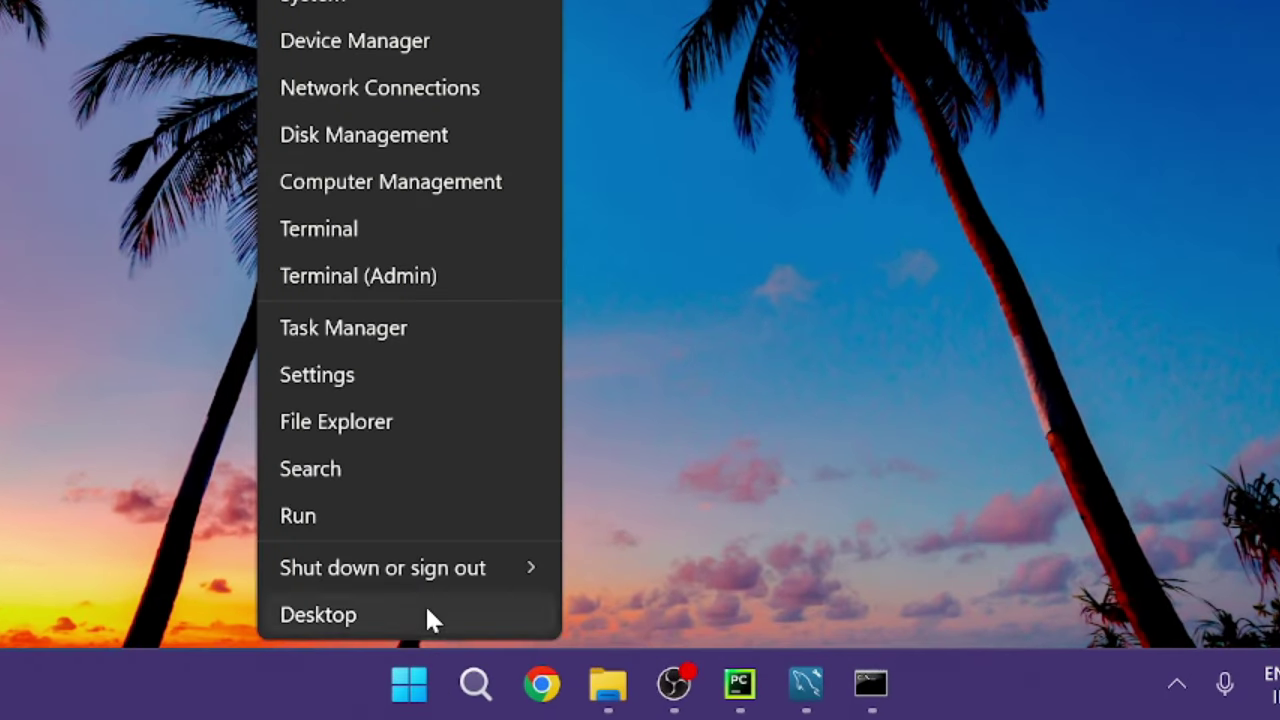
click(428, 45)
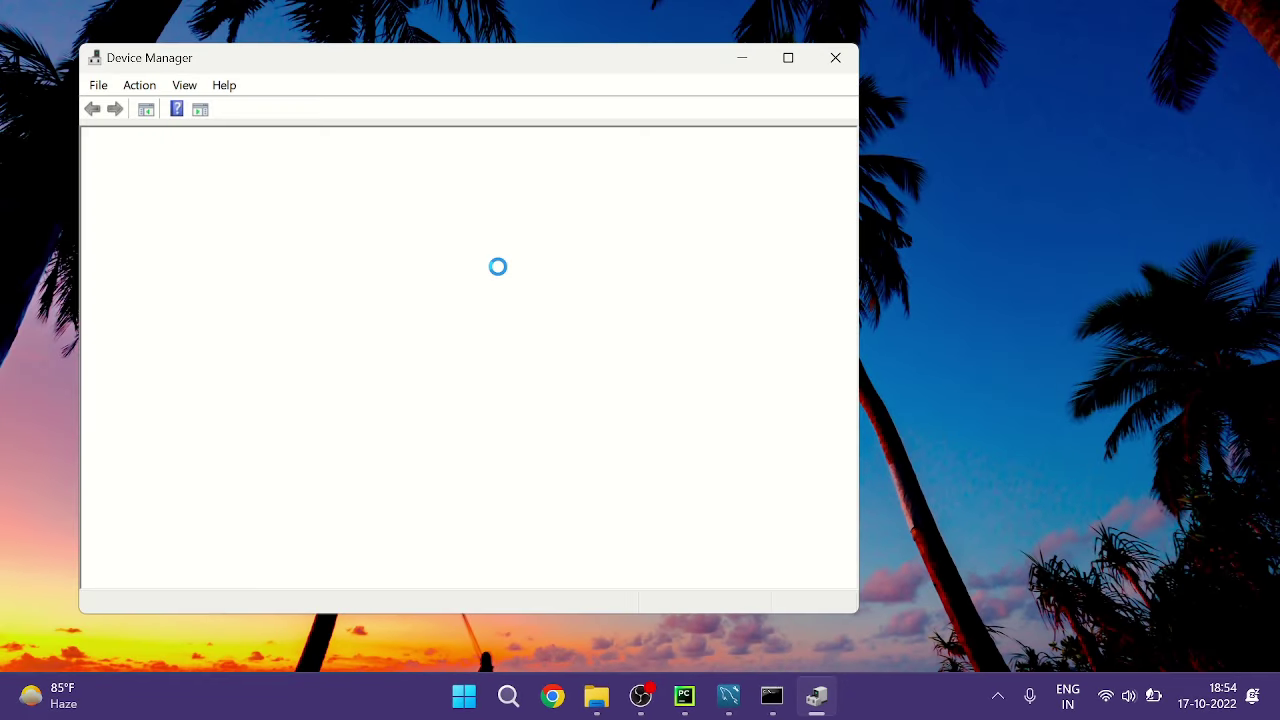
drag(497, 57, 788, 49)
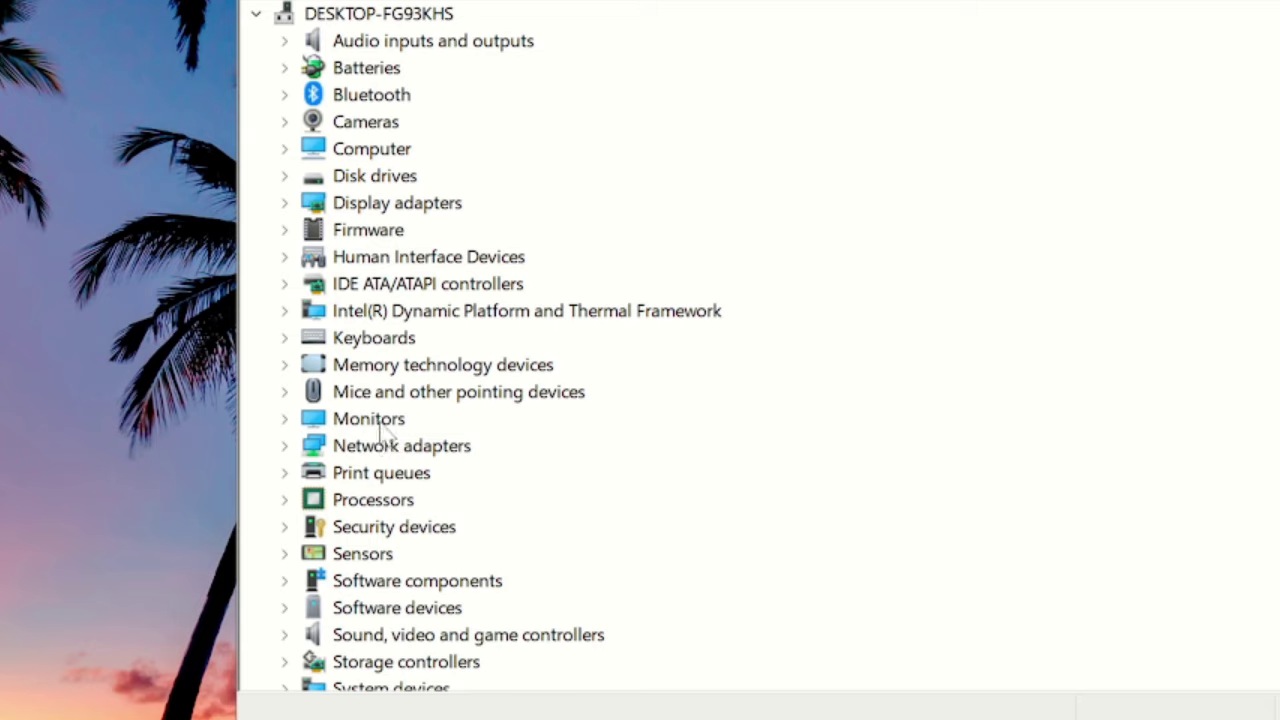
Disable the Integrated Monitor device in the Monitors category, confirm, and enable it again.
double_click(384, 428)
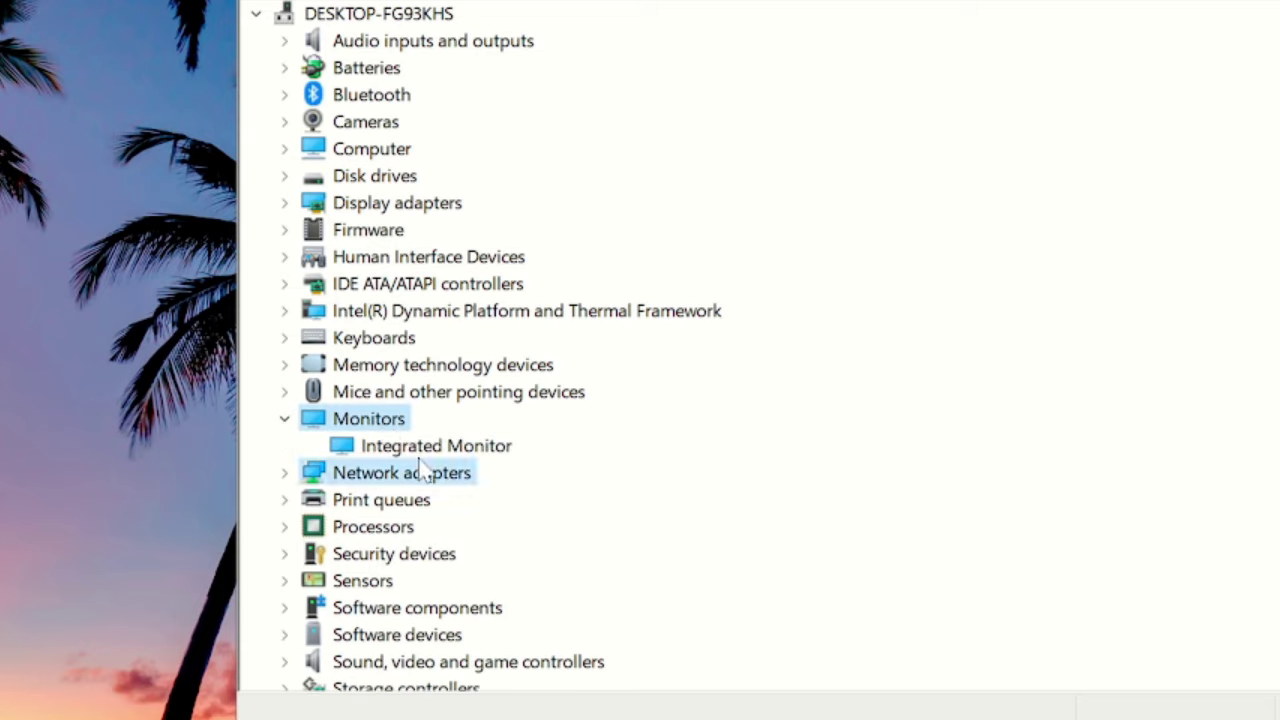
click(430, 452)
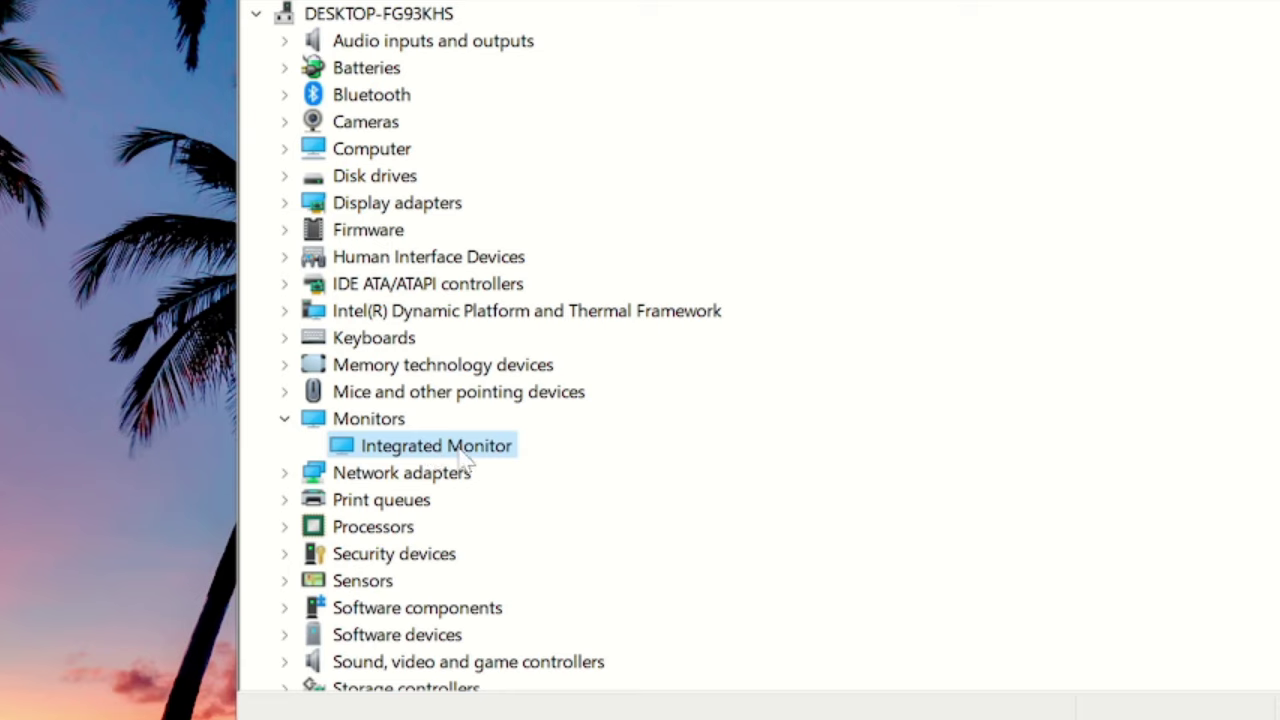
right_click(466, 461)
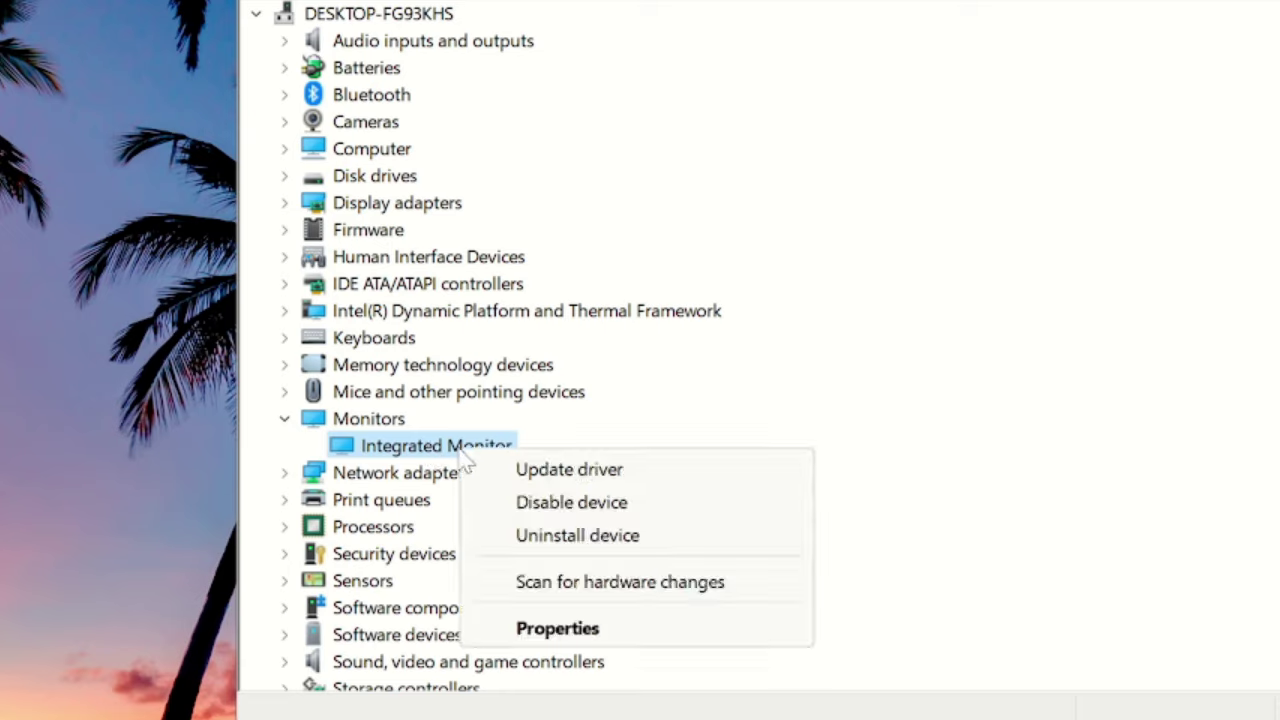
click(562, 510)
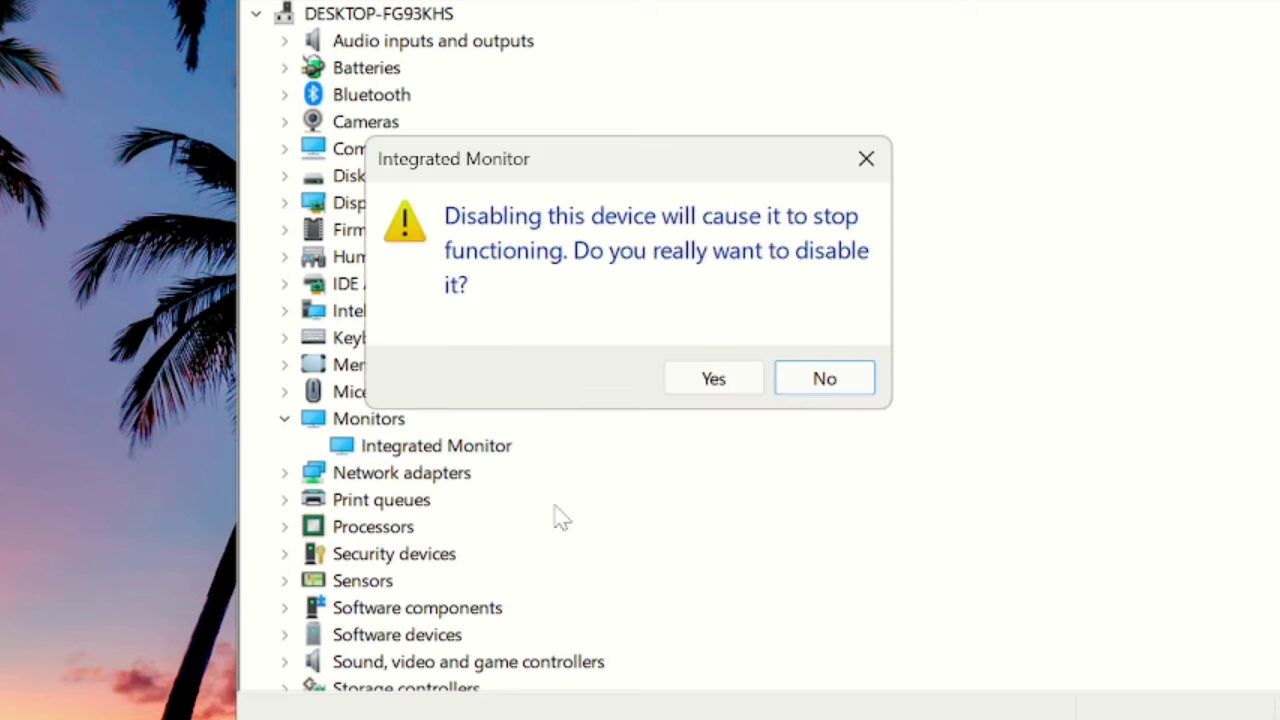
click(721, 393)
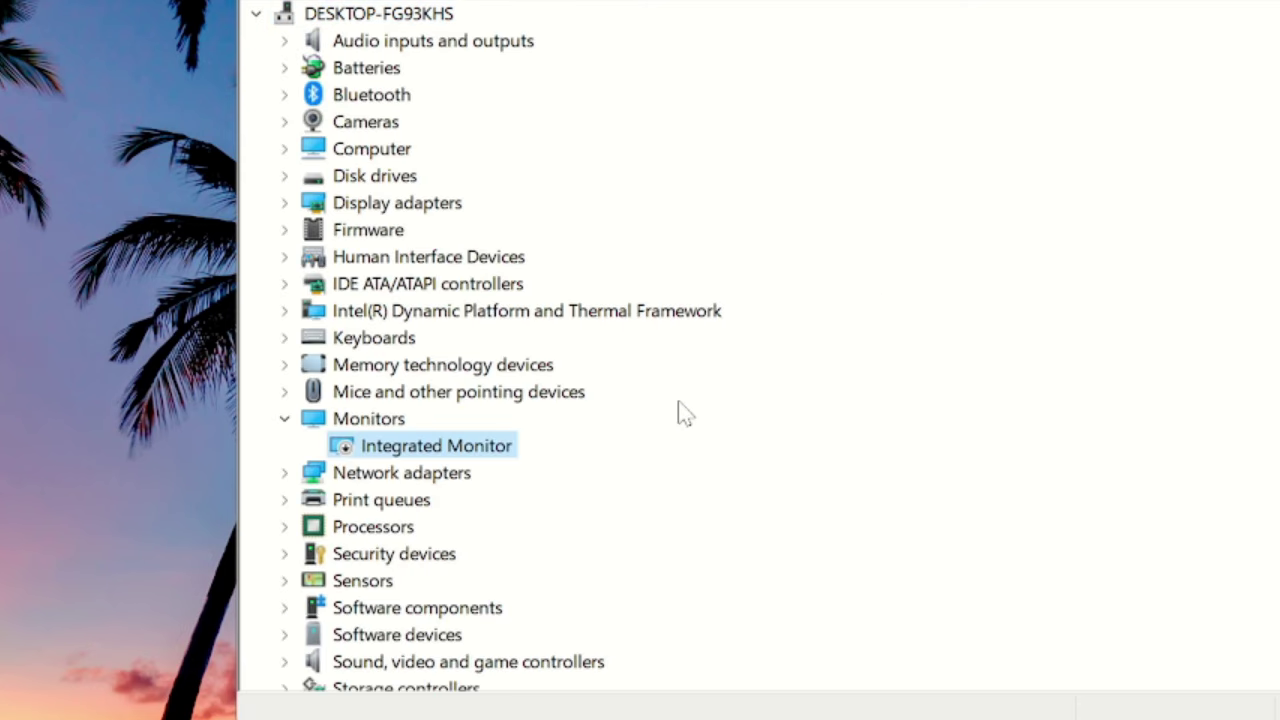
right_click(484, 452)
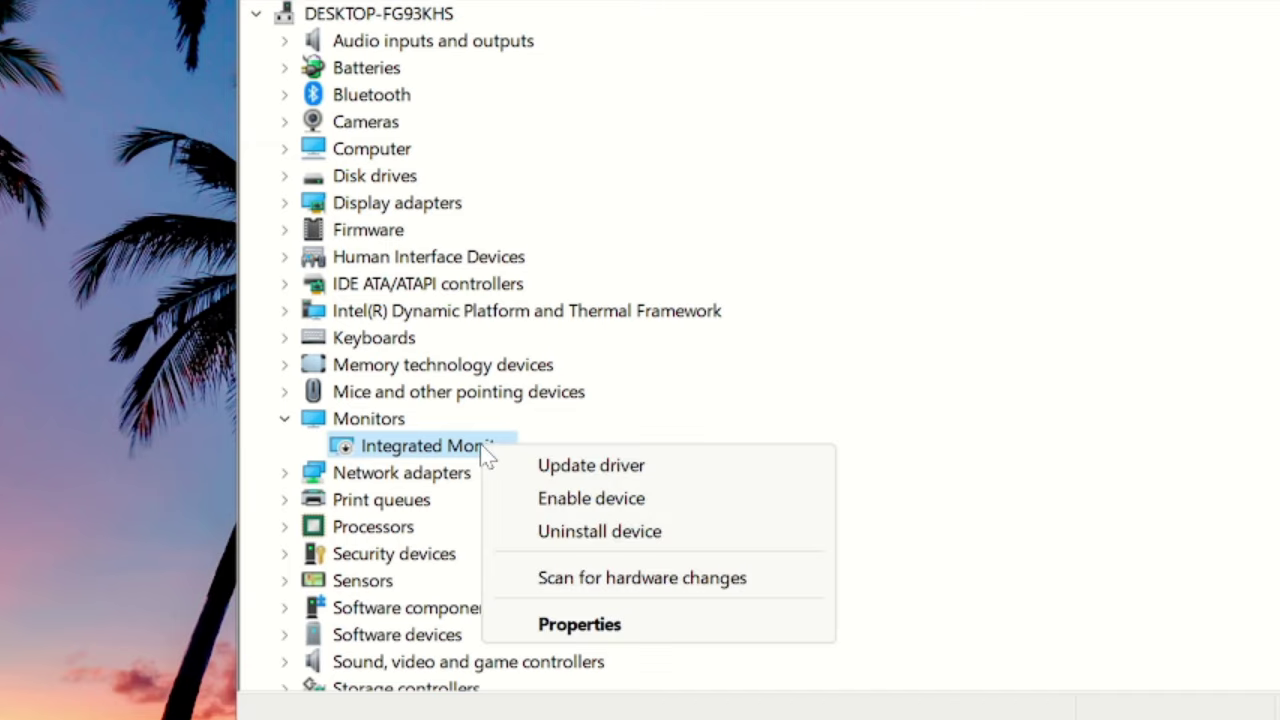
click(577, 499)
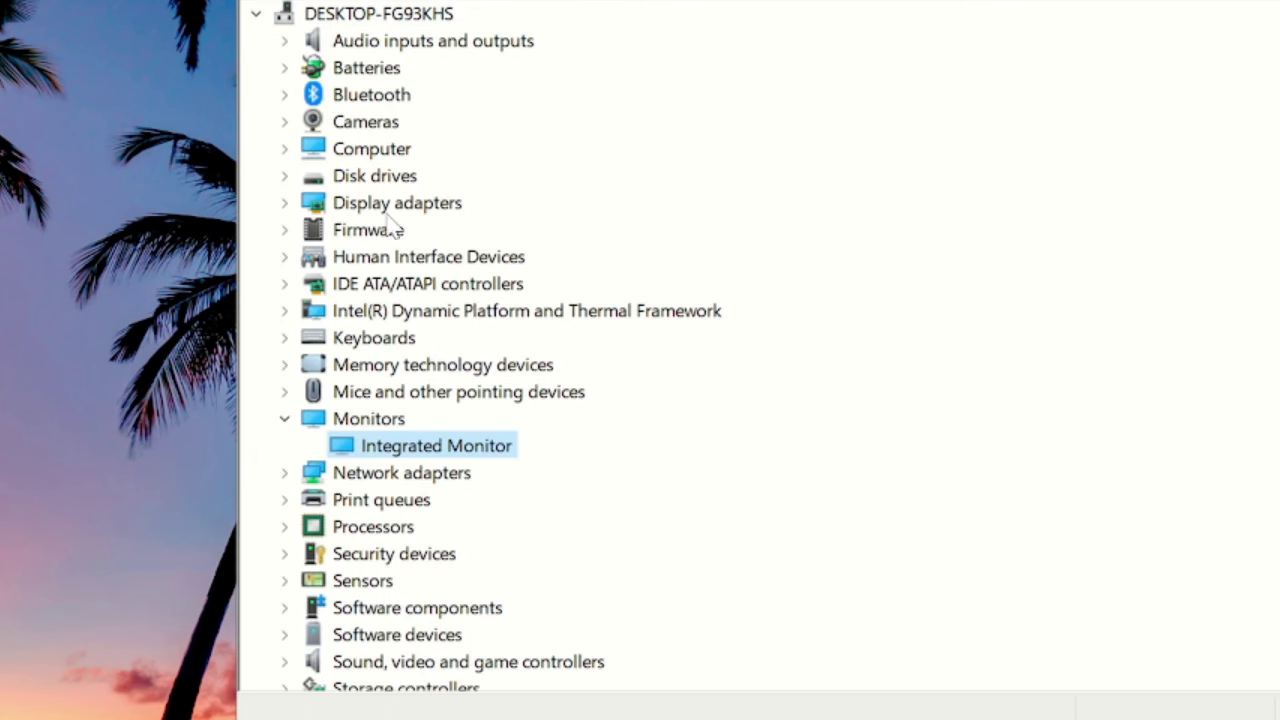
Update the Intel(R) HD Graphics 620 display adapter driver by searching automatically for drivers, and close Device Manager.
double_click(450, 205)
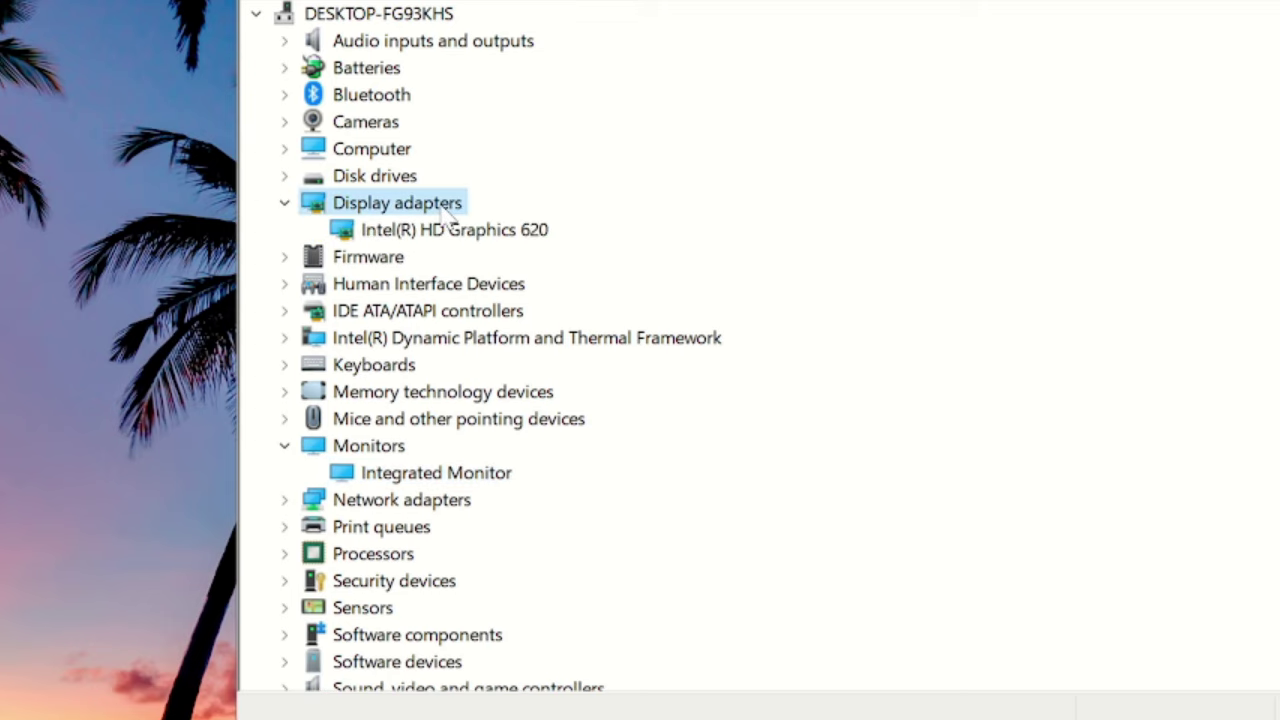
click(440, 234)
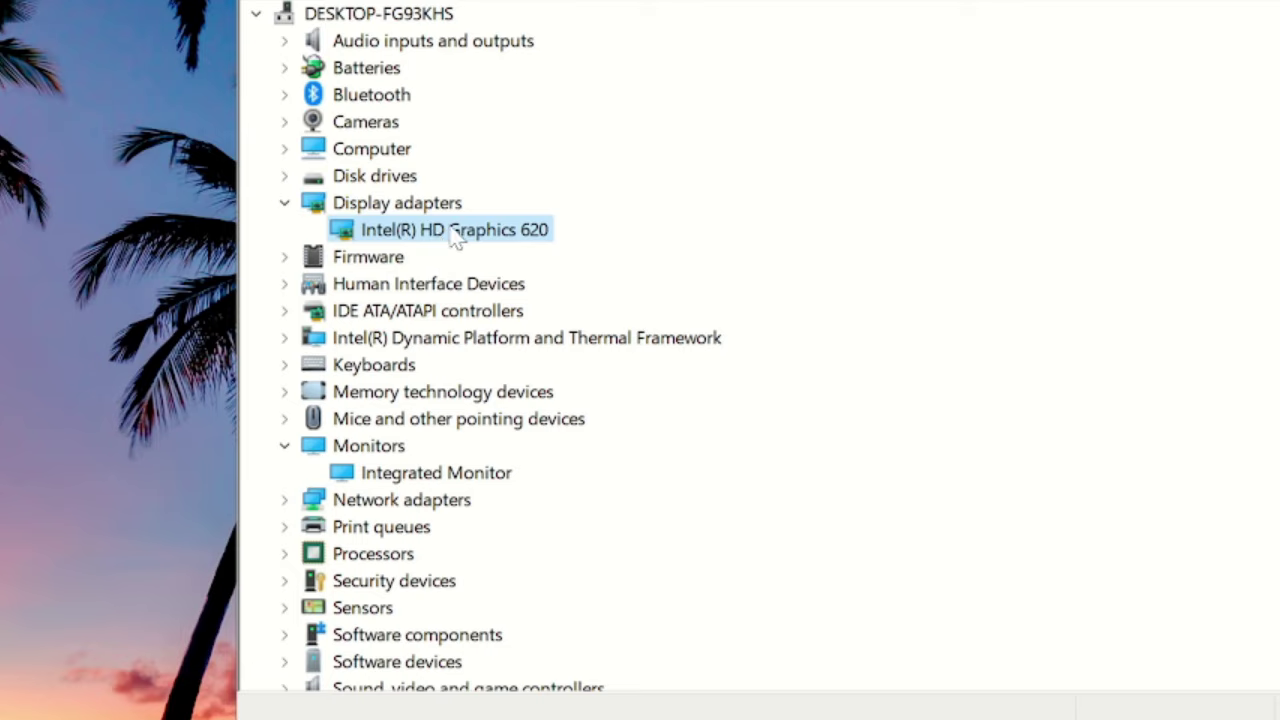
right_click(463, 240)
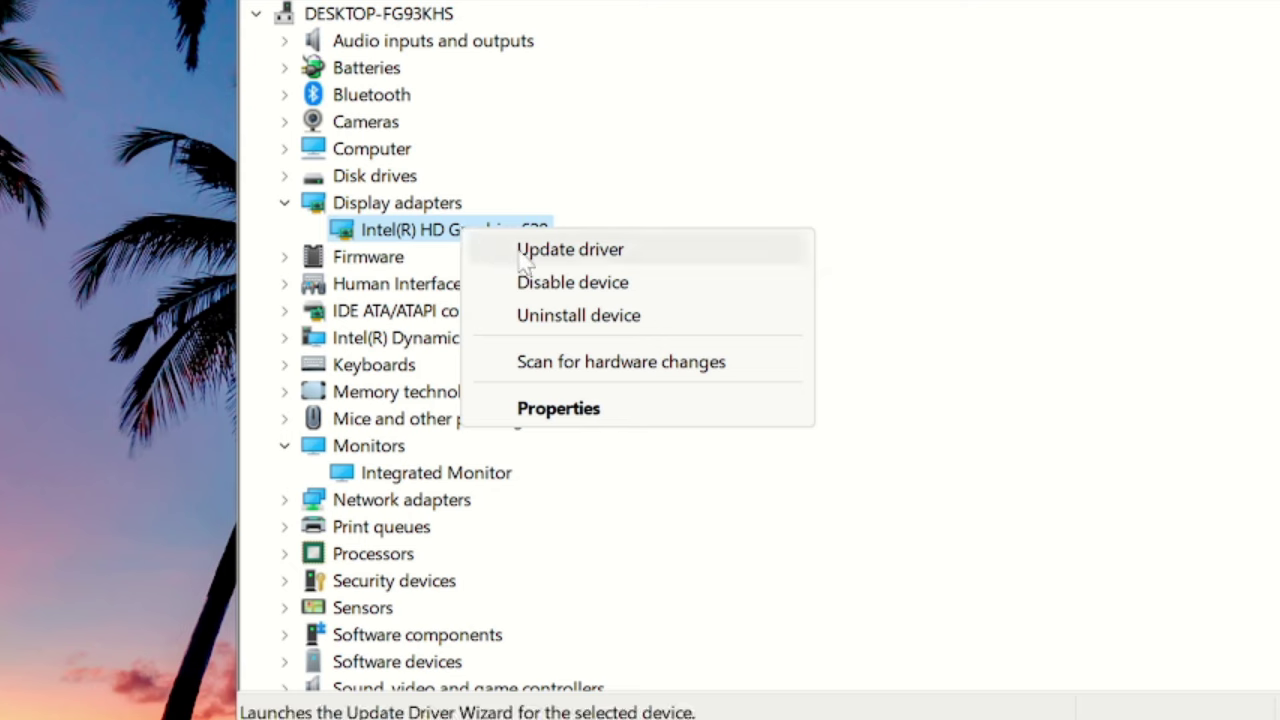
click(588, 252)
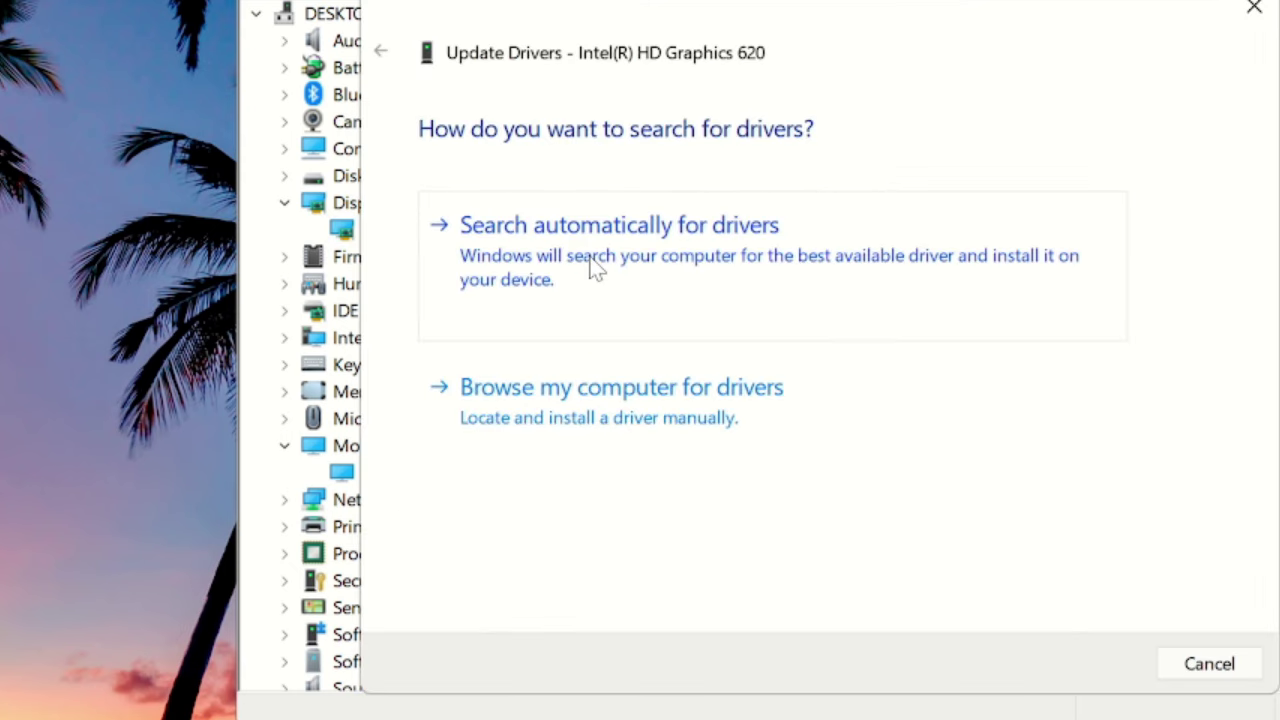
click(672, 257)
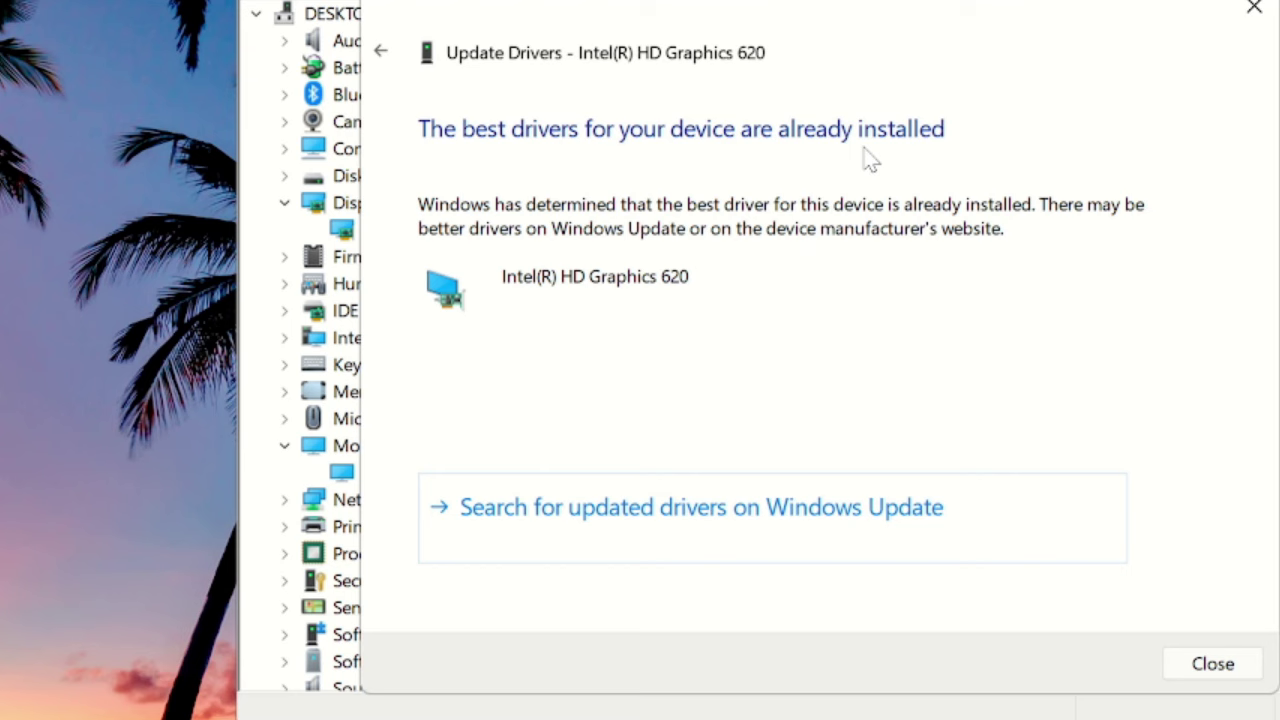
click(1224, 672)
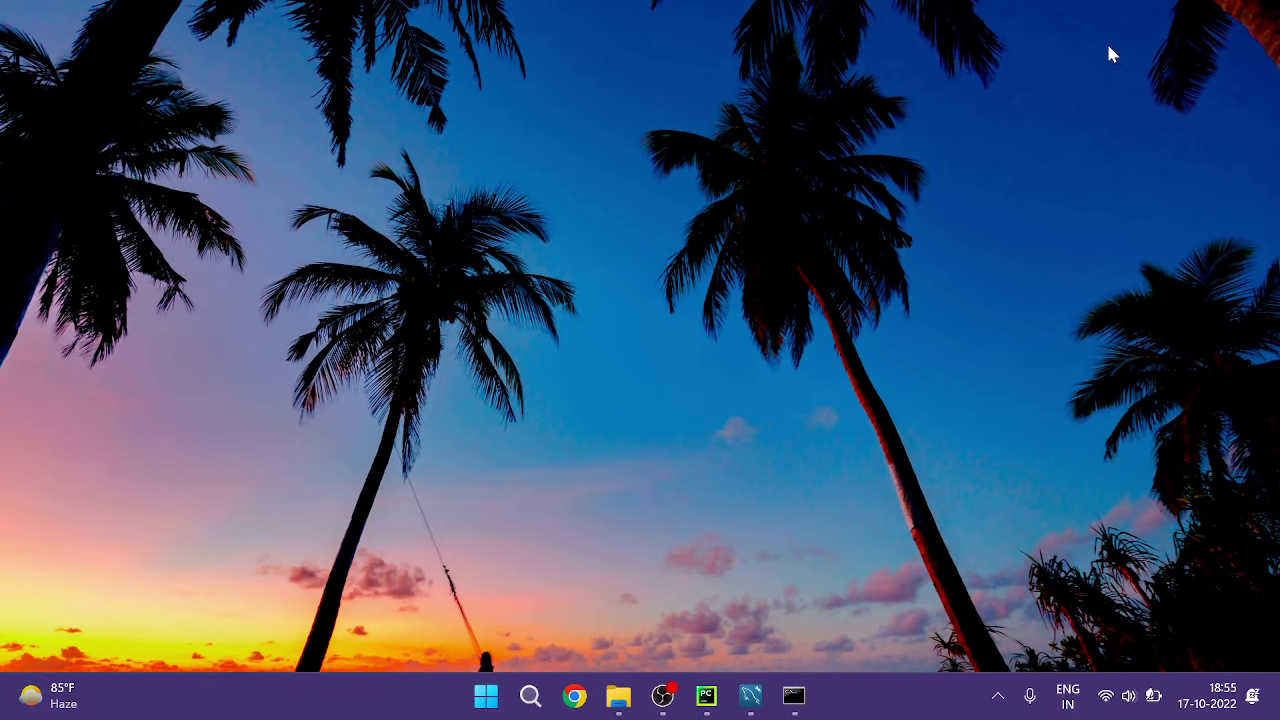
Check the screen brightness slider in the quick settings and dismiss them.
click(1128, 696)
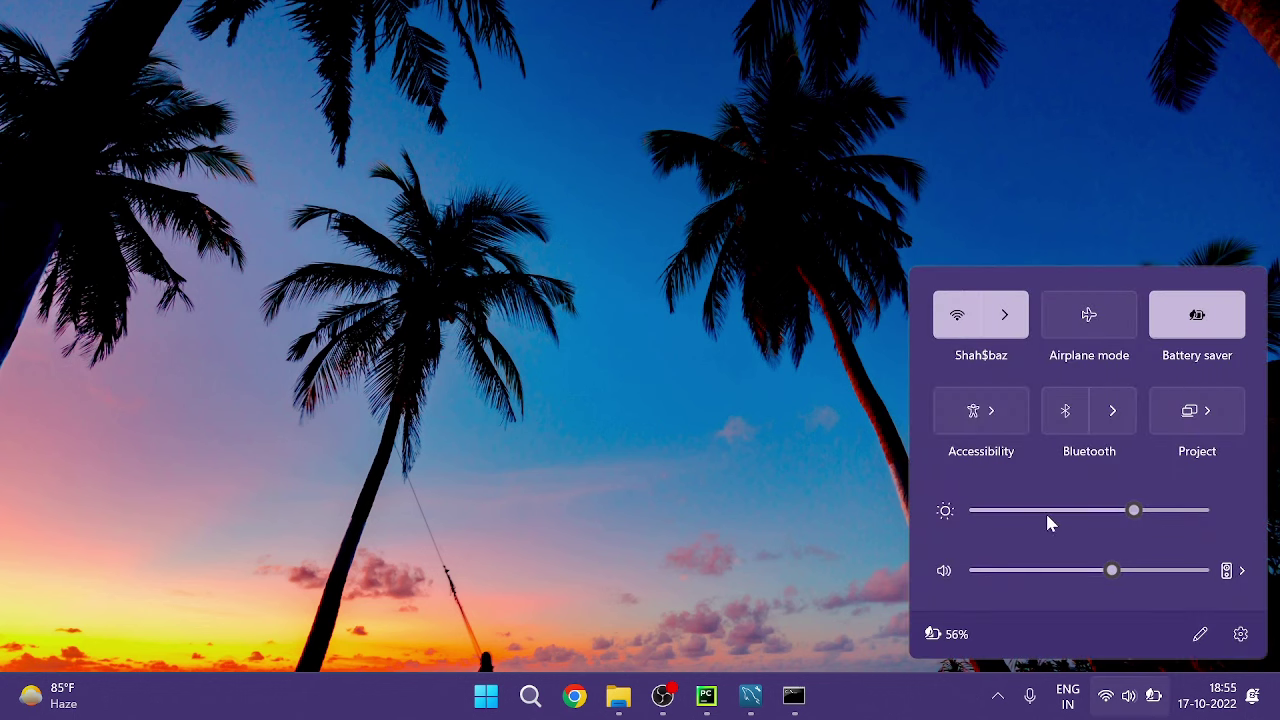
click(709, 321)
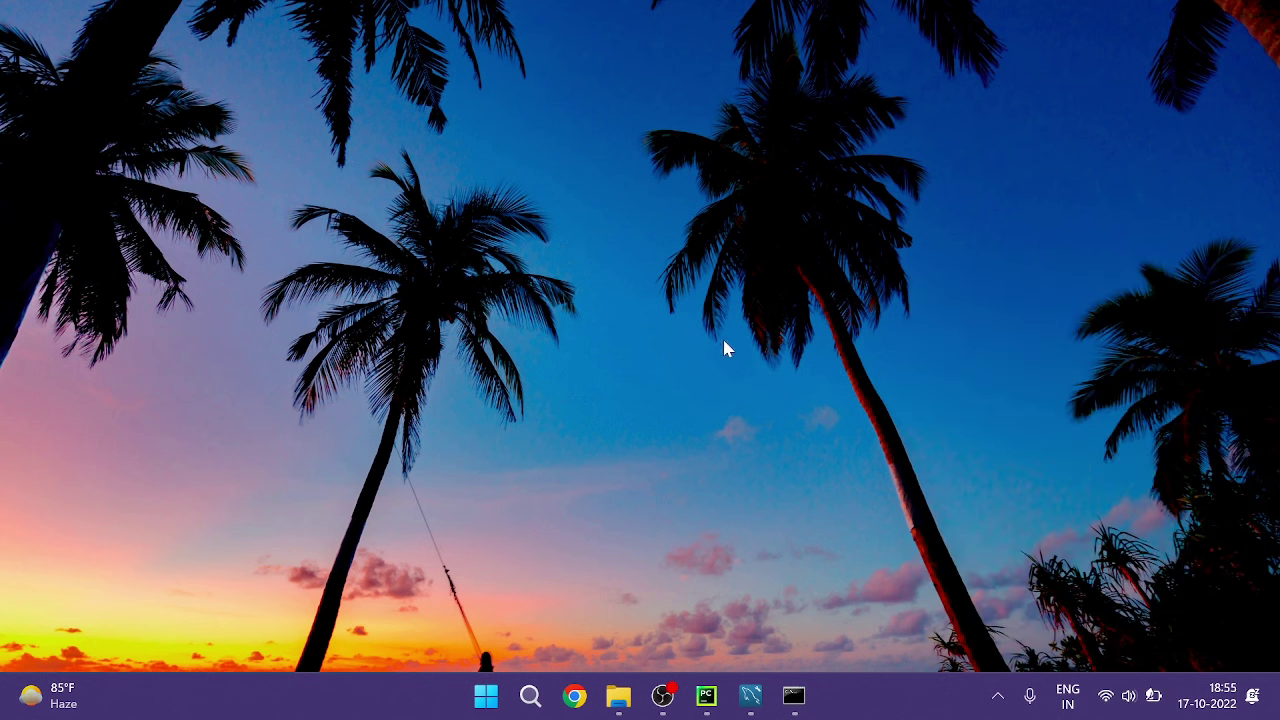
Search for "windows update", check for updates on the Windows Update page, and close Settings.
click(544, 696)
text(w)
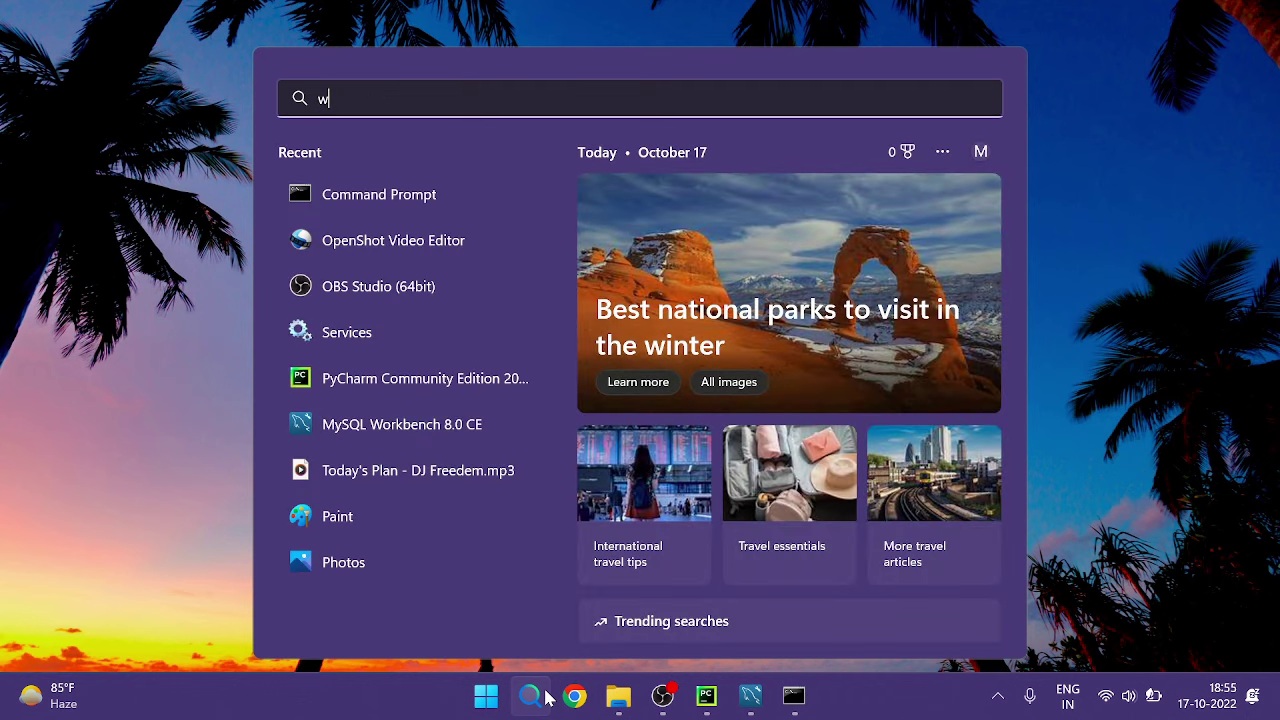
text(indows update)
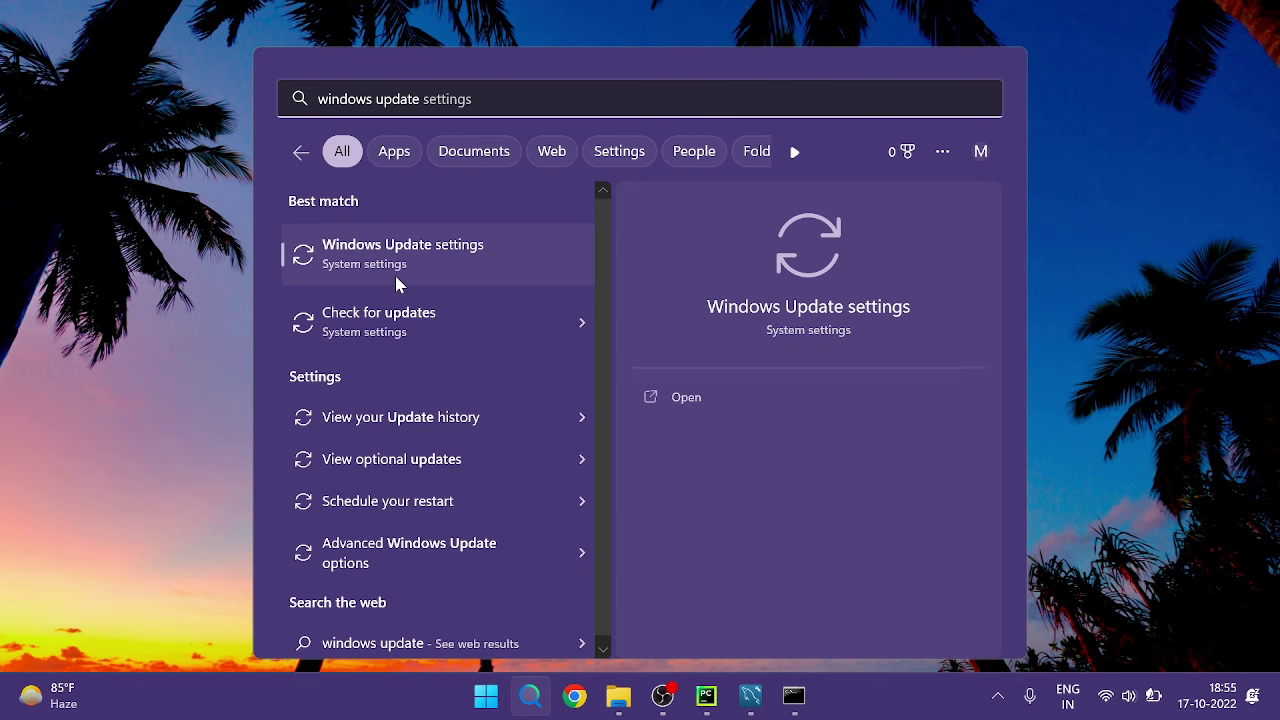
click(421, 328)
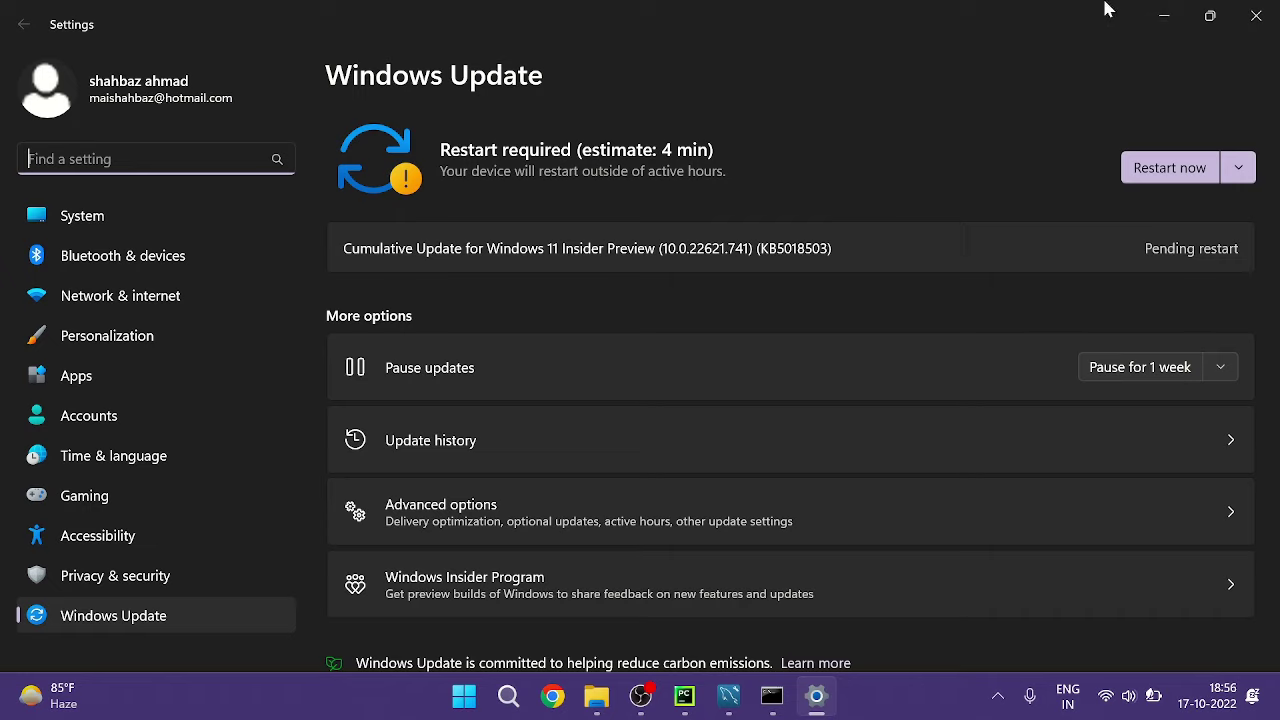
click(1256, 15)
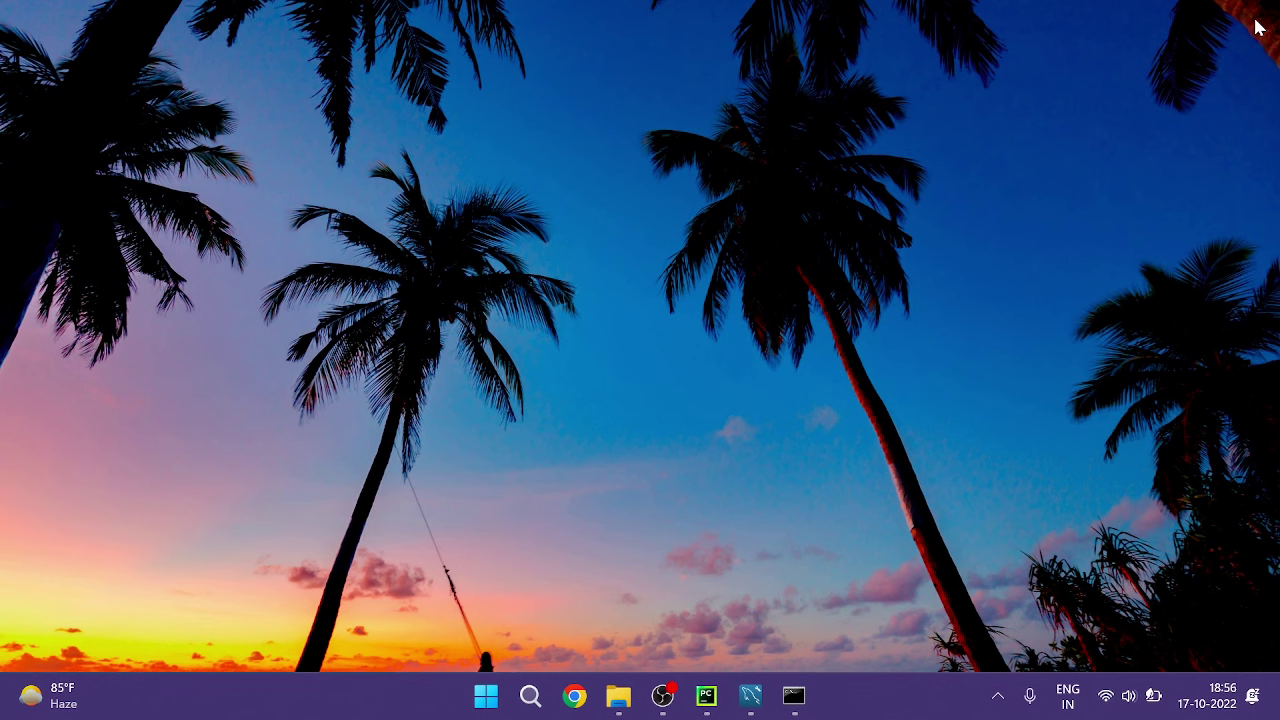
Find and open the Services app with the search term "services", and move its window higher on the desktop.
click(527, 700)
text(services)
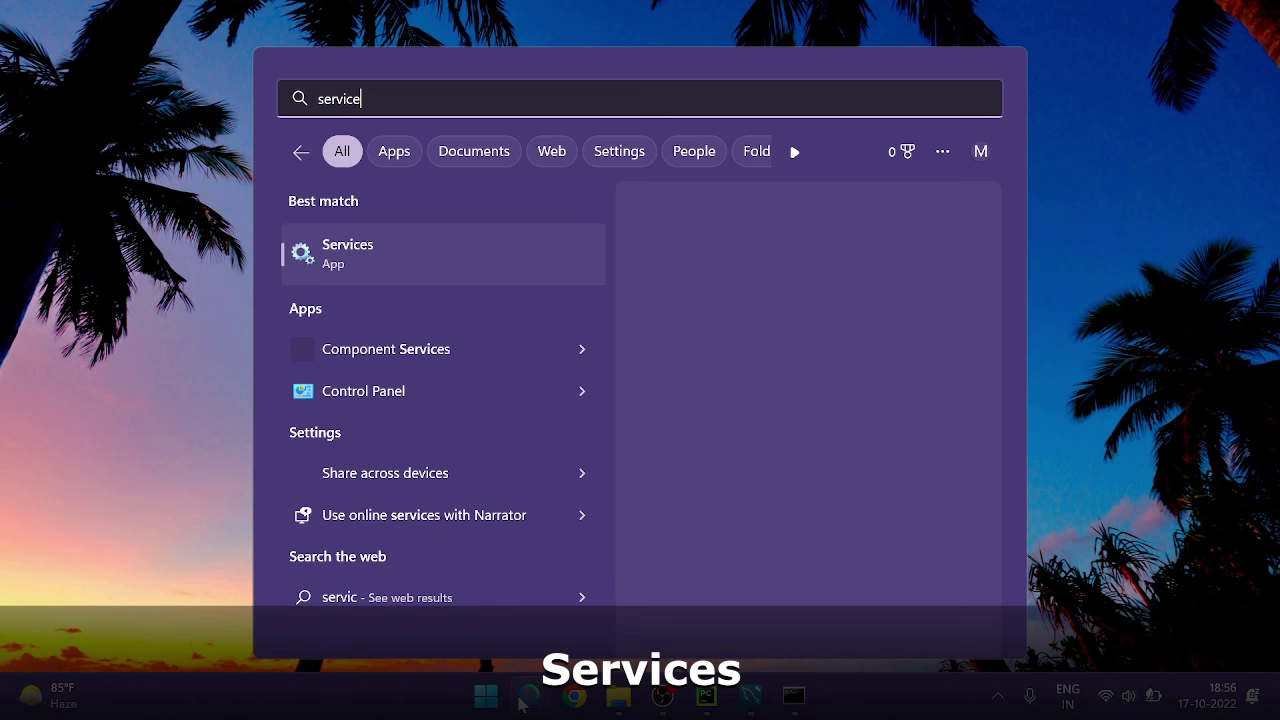
click(404, 262)
drag(628, 221, 641, 92)
Find the Display Enhancement Service in the list of local services and open its properties.
click(604, 305)
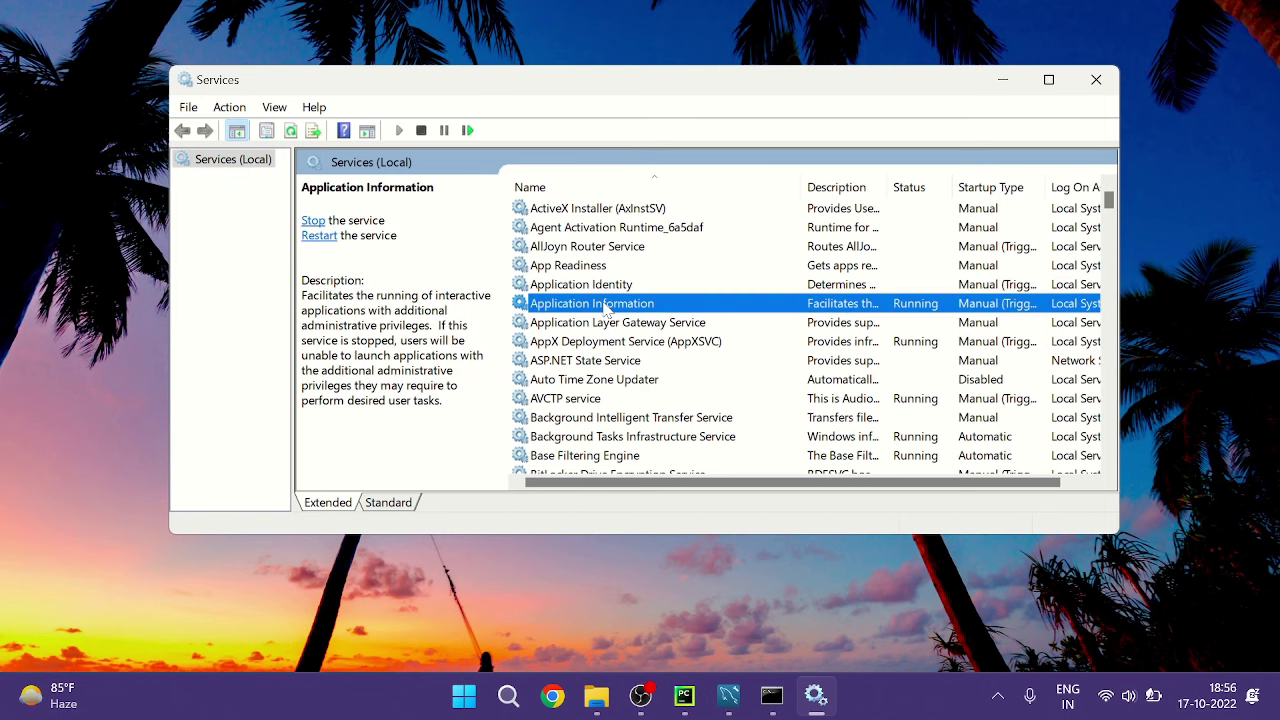
key(d)
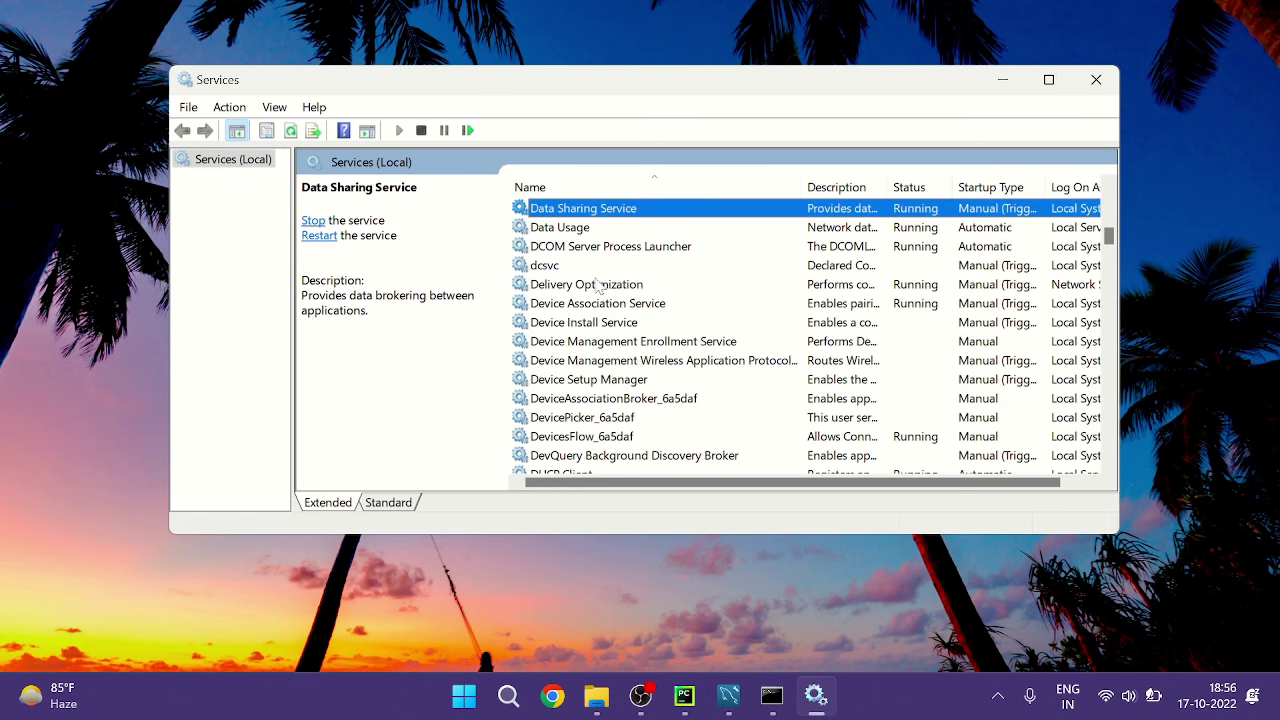
click(597, 285)
scroll(620, 305, down, 1)
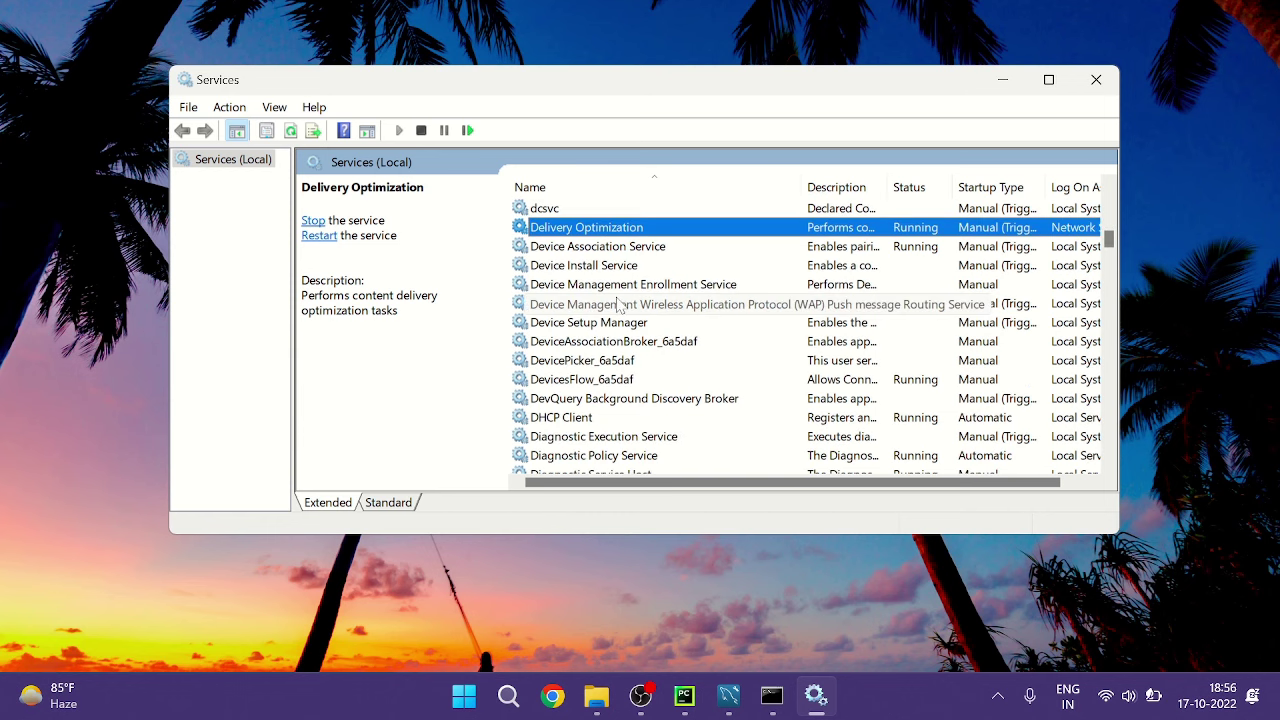
scroll(612, 300, up, 2)
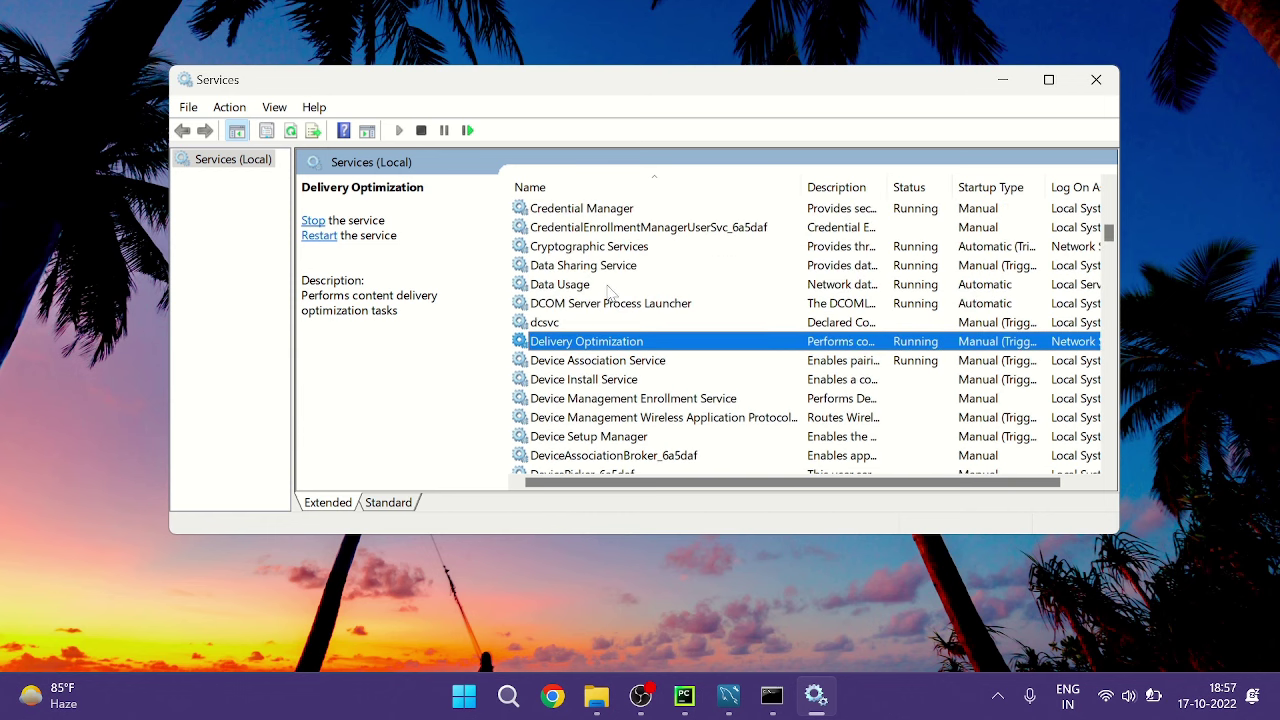
click(588, 268)
scroll(600, 320, down, 4)
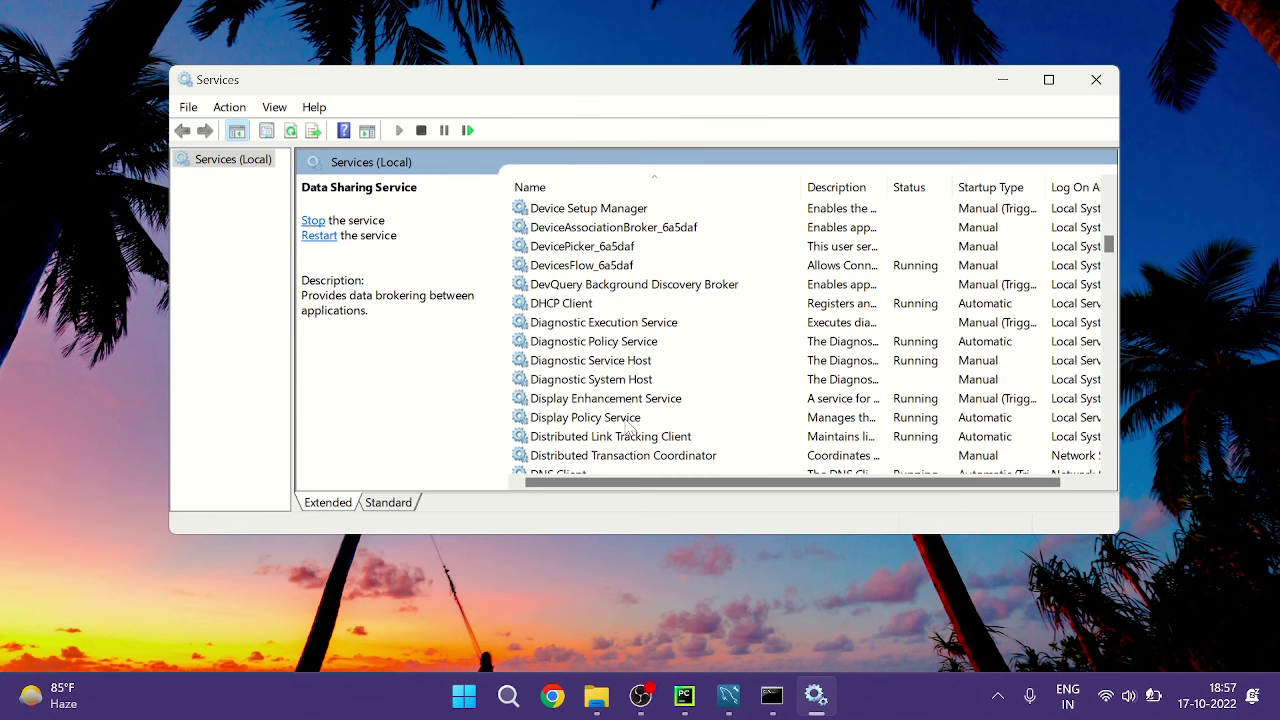
click(636, 400)
double_click(634, 400)
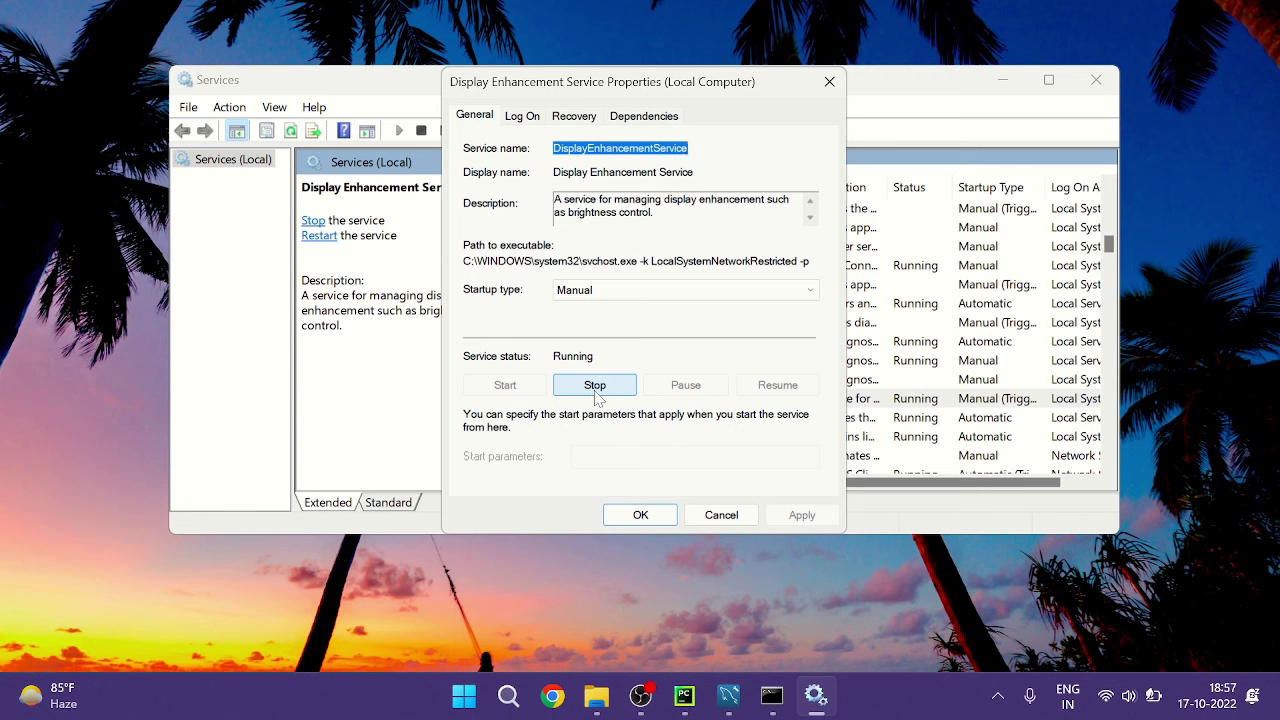
Stop the Display Enhancement Service and start it again with its startup type set to Automatic, accepting the properties.
click(596, 394)
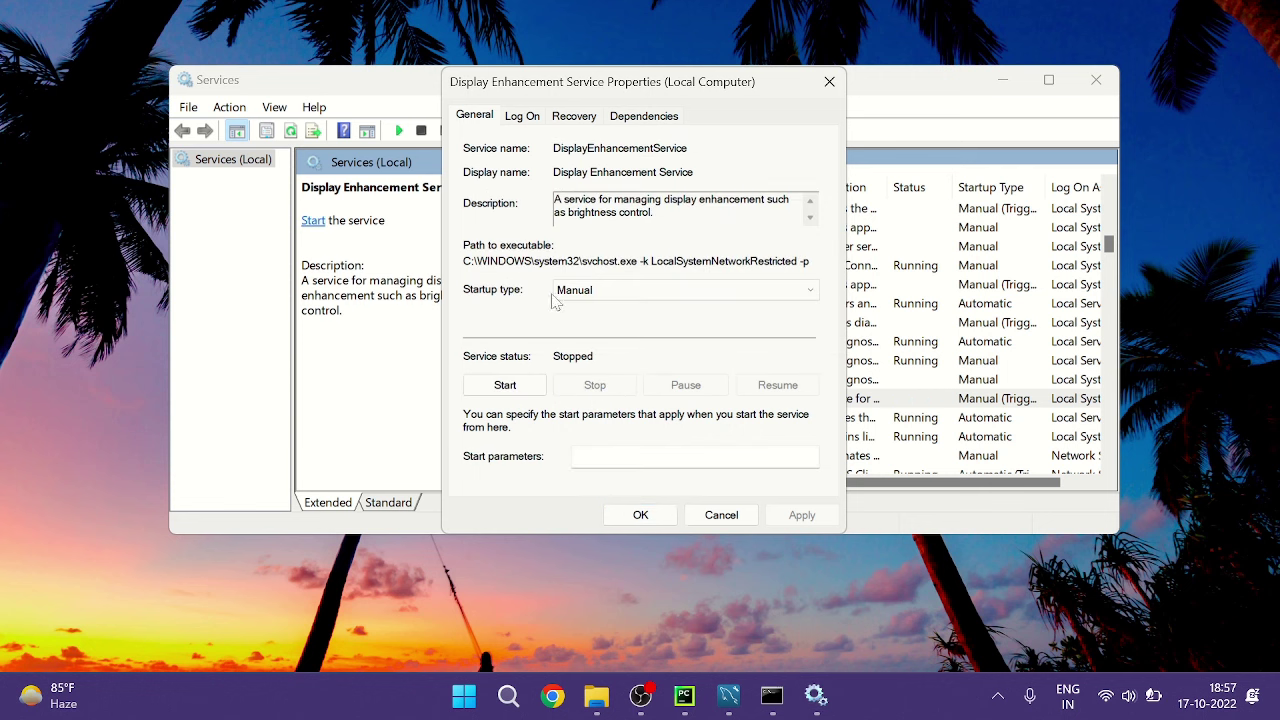
click(612, 298)
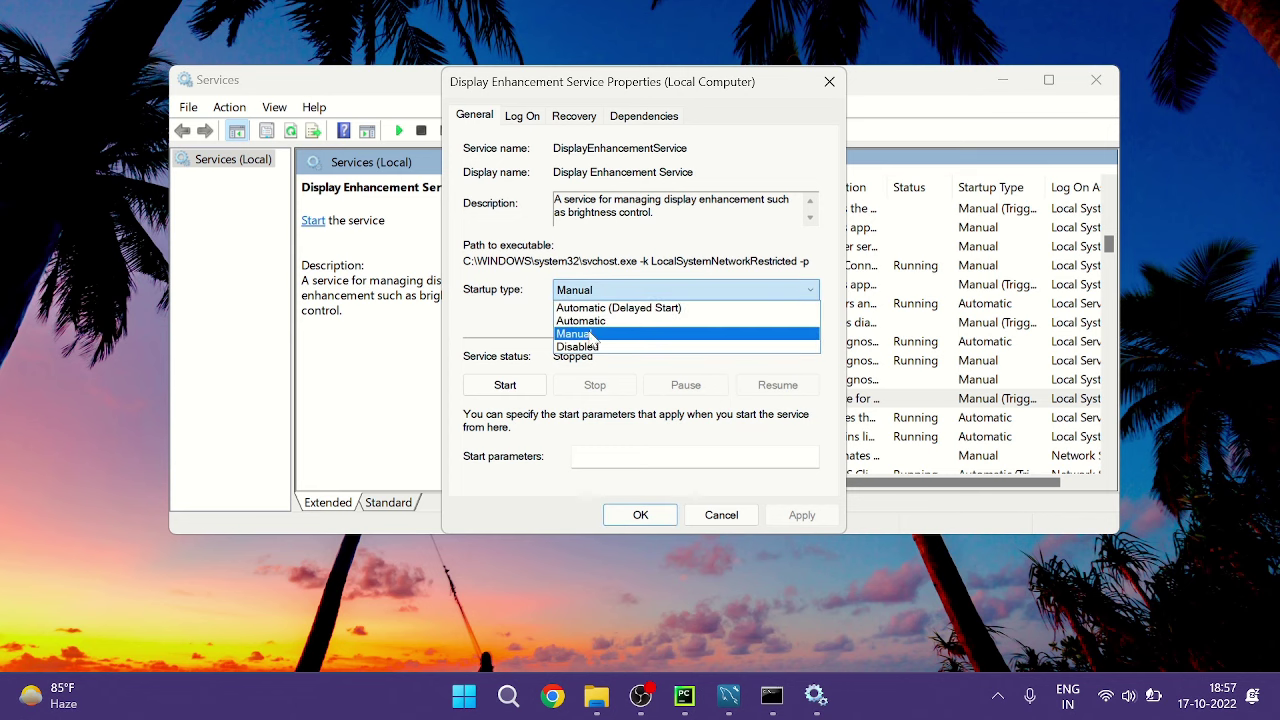
click(592, 321)
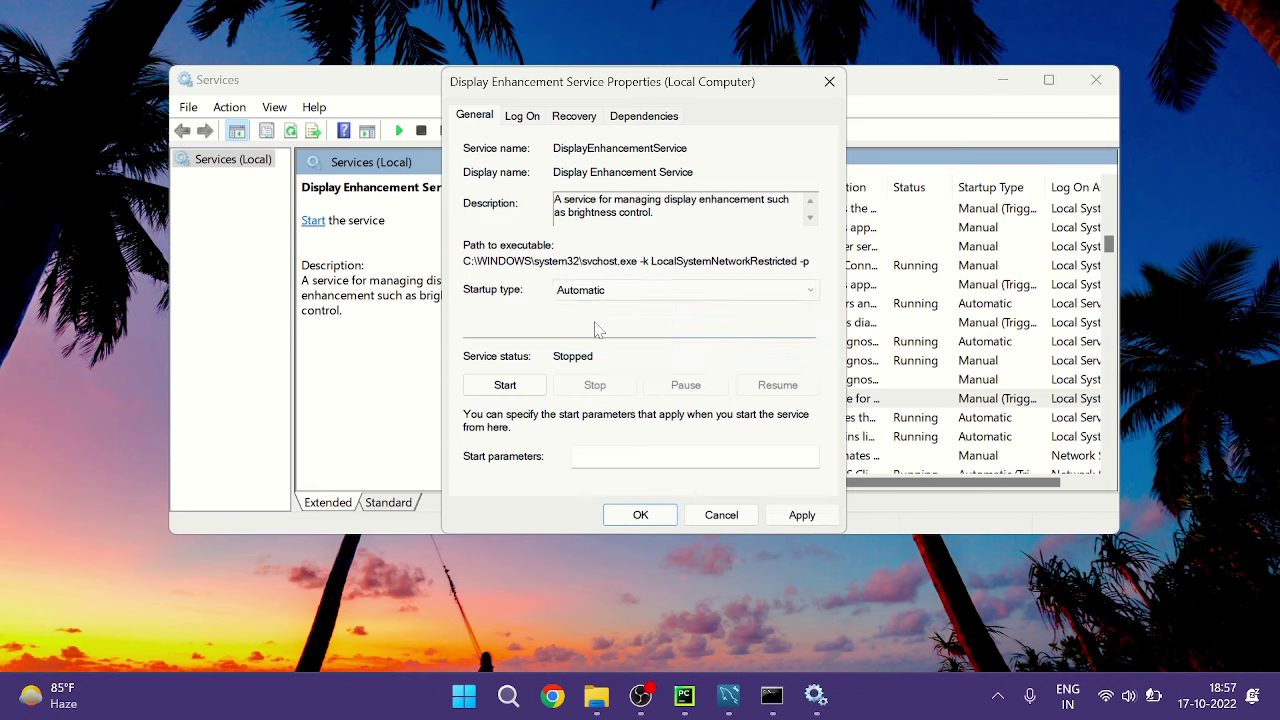
click(522, 398)
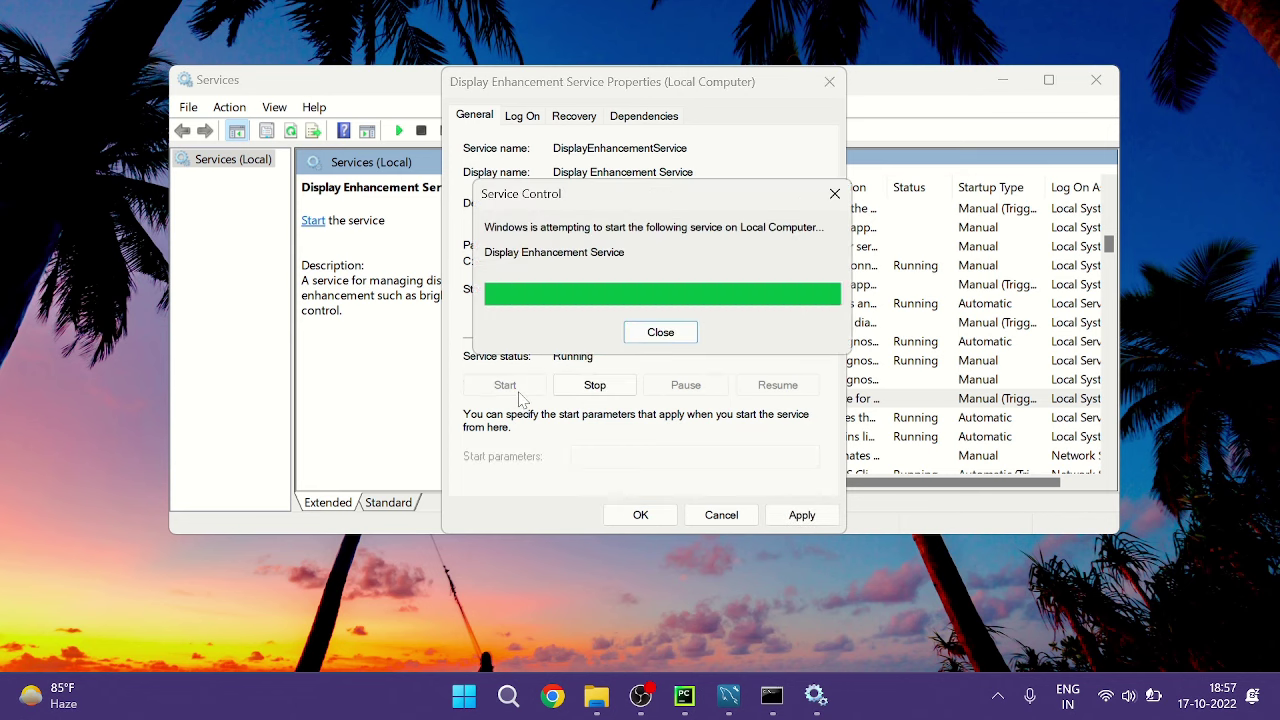
click(640, 515)
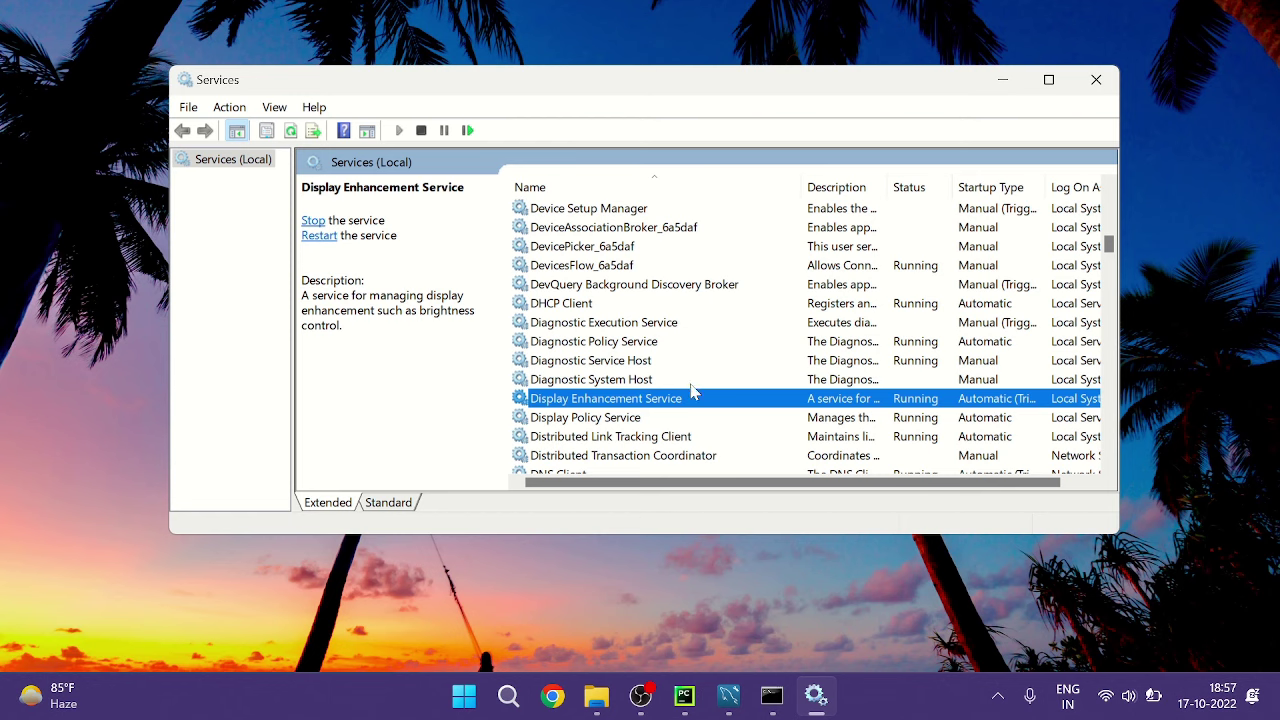